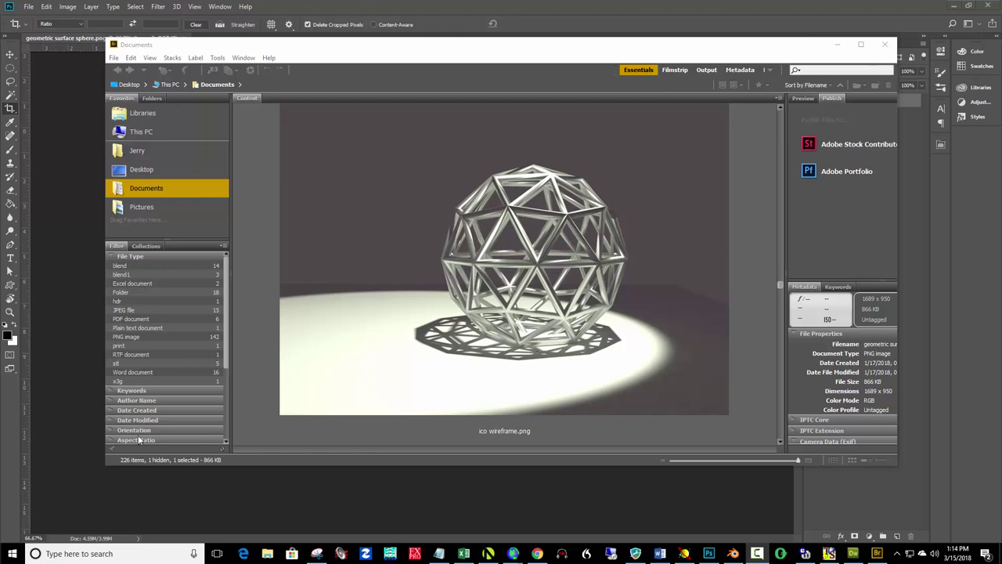
- Move the Bridge preview from ico wireframe.png to NESTING GLASS CUBES.jpg
{"action": "key", "text": "Right"}
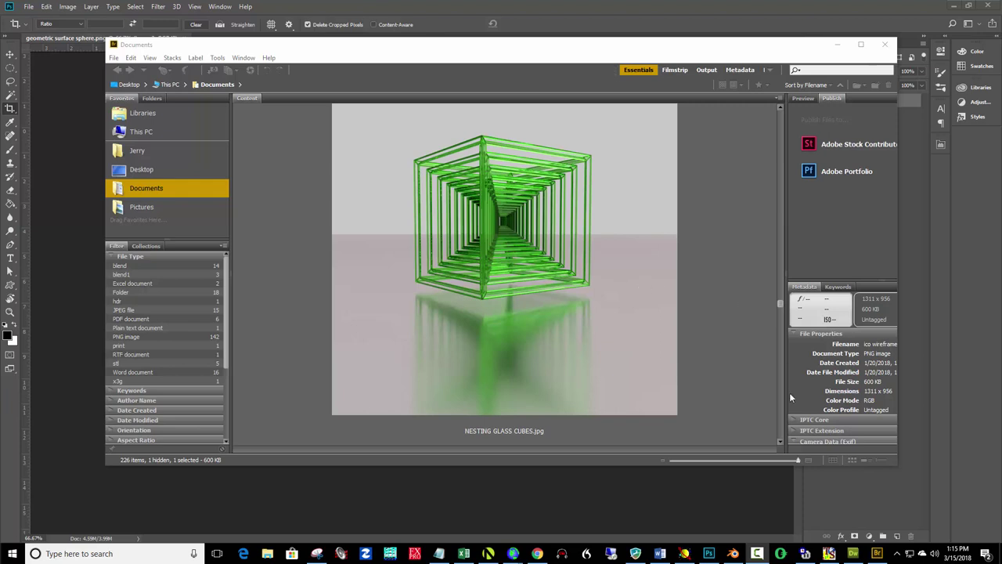
- Browse past octahedron.pdf and octavase1.png to rotatingnestingcubasweb.jpg in the Bridge preview
{"action": "left_click", "coordinate": [780, 440]}
{"action": "left_click", "coordinate": [781, 441]}
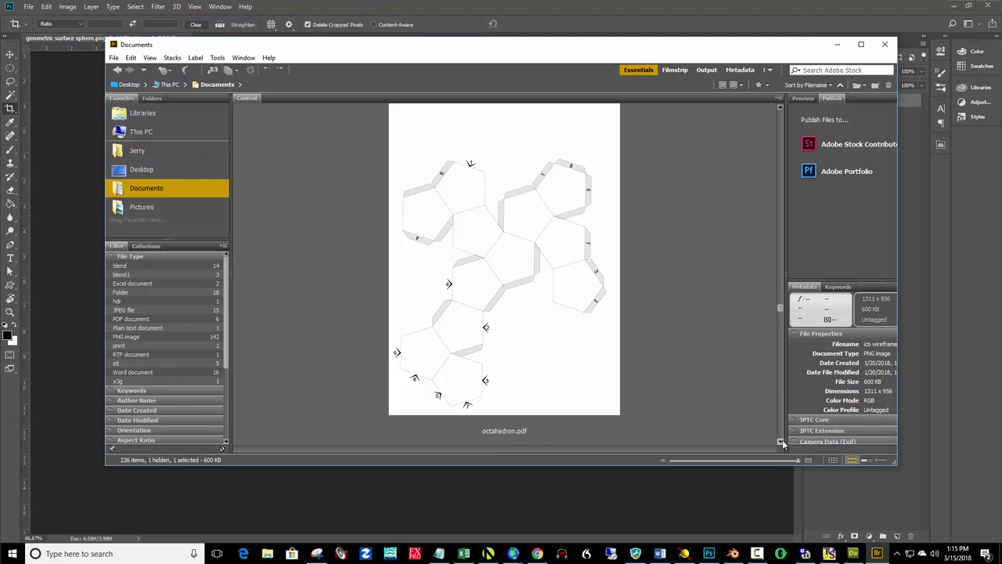
{"action": "left_click", "coordinate": [781, 440]}
{"action": "key", "text": "Right"}
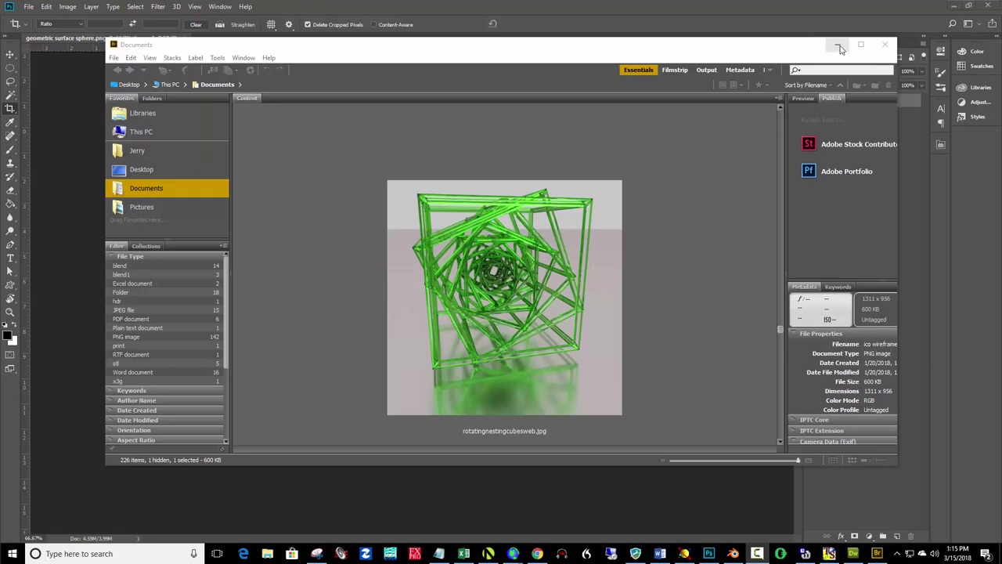
- Bring Blender forward, dismiss its splash screen, and zoom and orbit around the default cube
{"action": "left_click", "coordinate": [733, 554]}
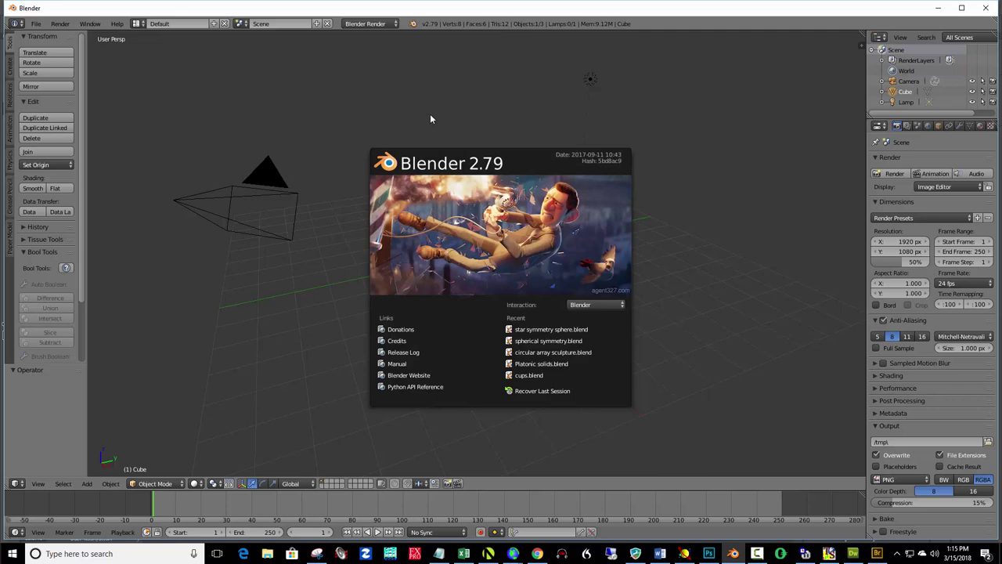
{"action": "left_click", "coordinate": [707, 186]}
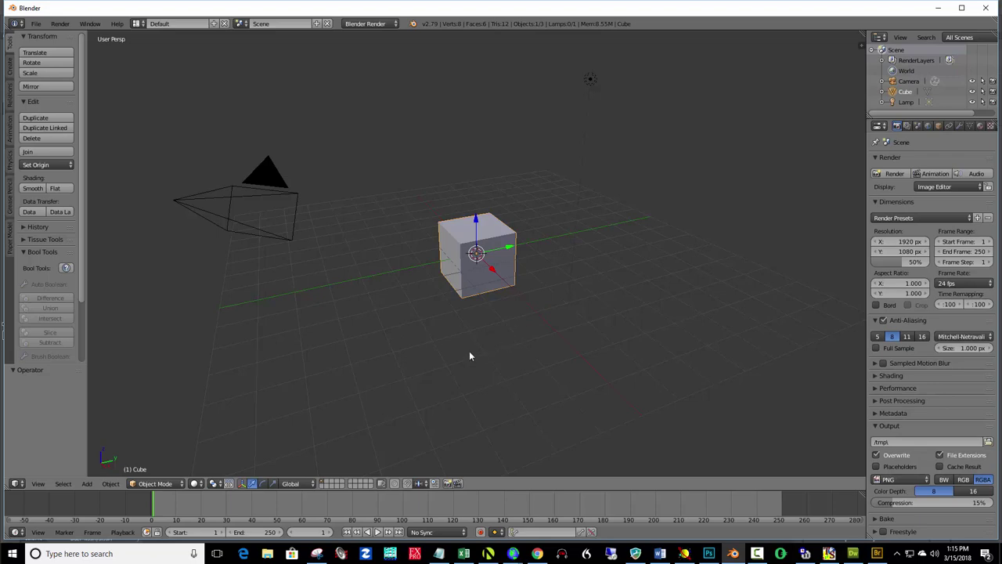
{"action": "scroll", "coordinate": [470, 356], "scroll_direction": "up", "scroll_amount": 5}
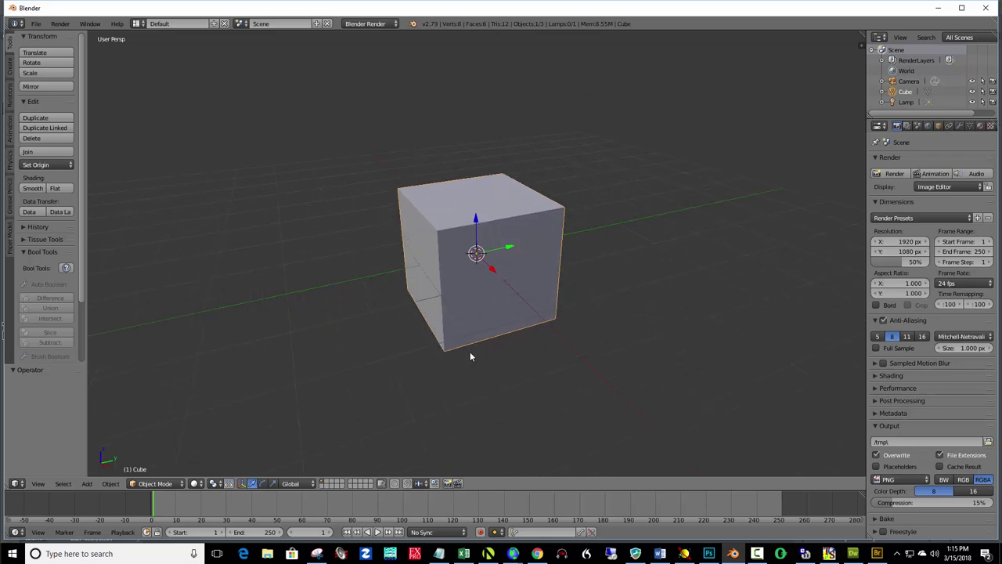
{"action": "scroll", "coordinate": [470, 356], "scroll_direction": "down", "scroll_amount": 5}
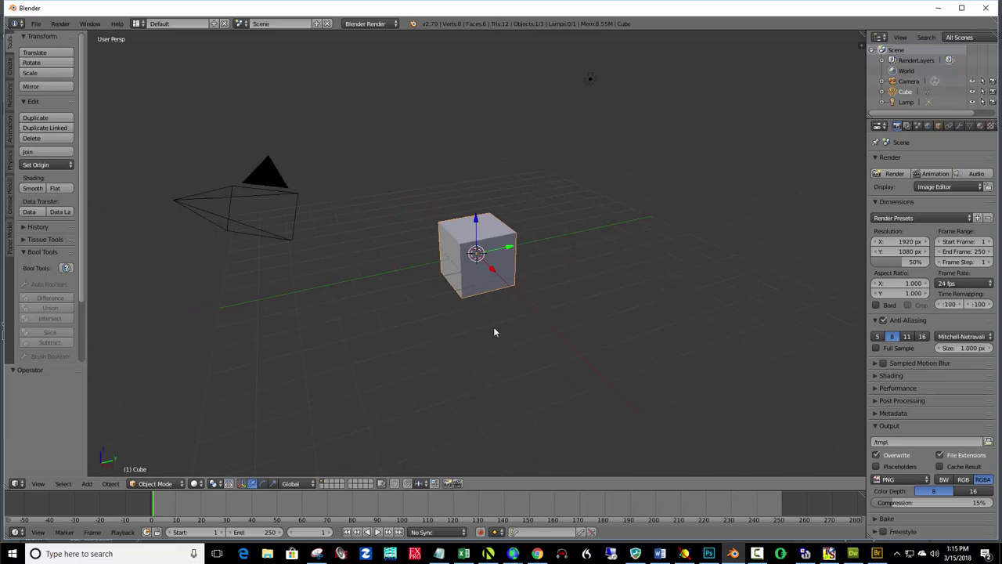
{"action": "mouse_move", "coordinate": [494, 332]}
{"action": "middle_mouse_down"}
{"action": "mouse_move", "coordinate": [426, 322]}
{"action": "mouse_move", "coordinate": [554, 327]}
{"action": "mouse_move", "coordinate": [459, 330]}
{"action": "mouse_move", "coordinate": [486, 334]}
{"action": "mouse_move", "coordinate": [476, 317]}
{"action": "mouse_move", "coordinate": [570, 313]}
{"action": "mouse_move", "coordinate": [432, 319]}
{"action": "mouse_move", "coordinate": [423, 262]}
{"action": "mouse_move", "coordinate": [423, 334]}
{"action": "mouse_move", "coordinate": [468, 337]}
{"action": "mouse_move", "coordinate": [498, 323]}
{"action": "middle_mouse_up"}
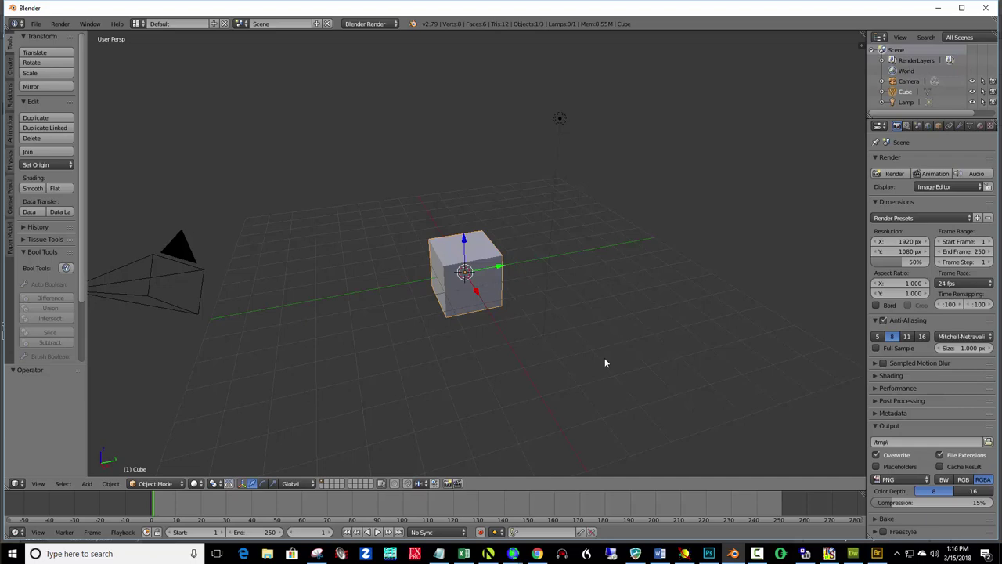
- View the scene from the front in orthographic, test-moving the cube along Z and cancelling
{"action": "key", "text": "KP_1"}
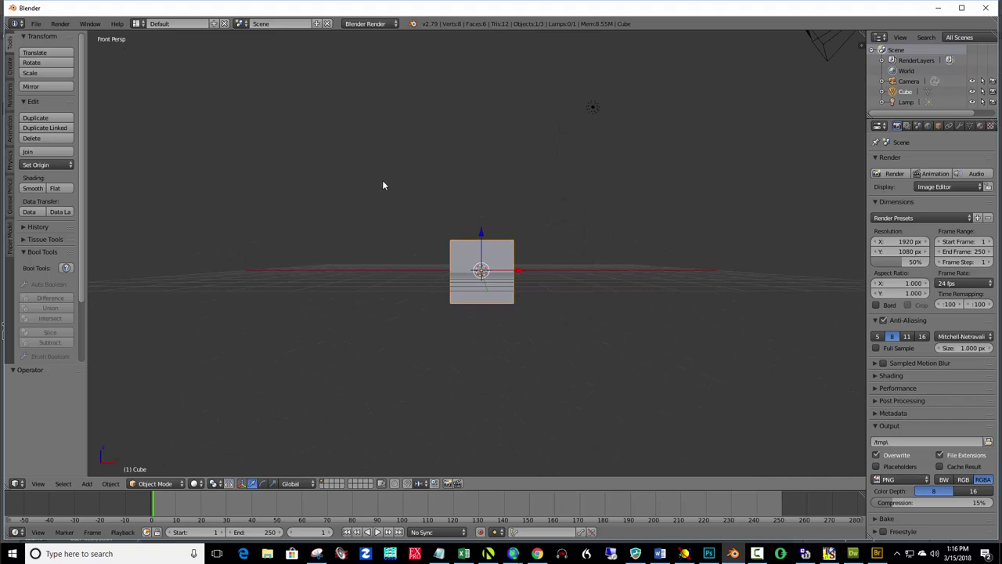
{"action": "middle_click_drag", "start_coordinate": [383, 186], "coordinate": [389, 197]}
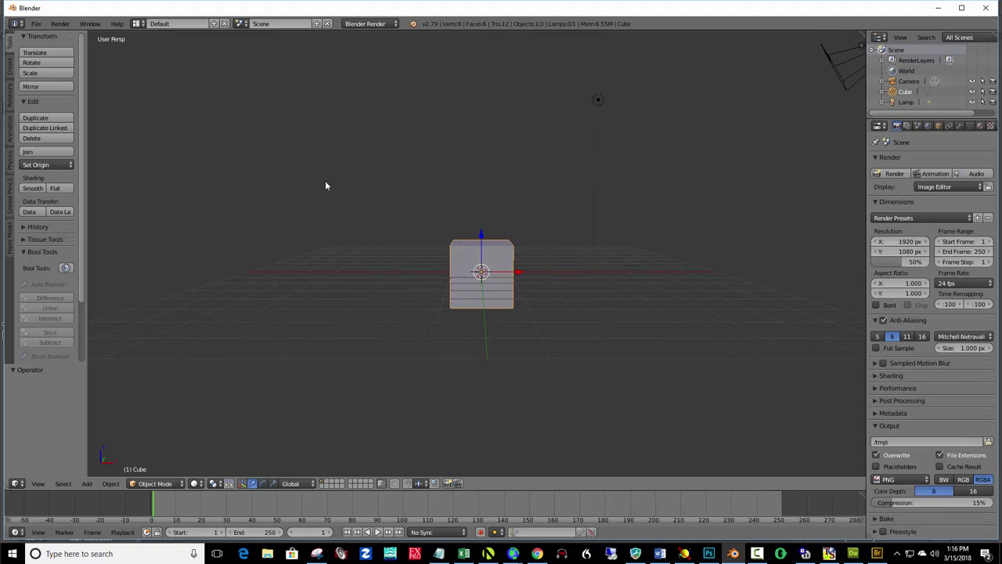
{"action": "key", "text": "KP_1"}
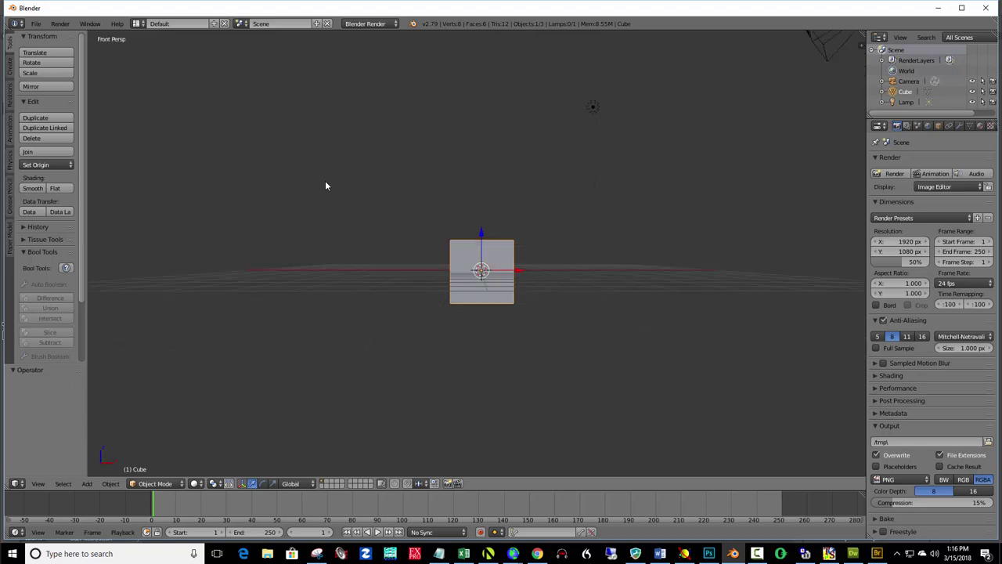
{"action": "key", "text": "KP_5"}
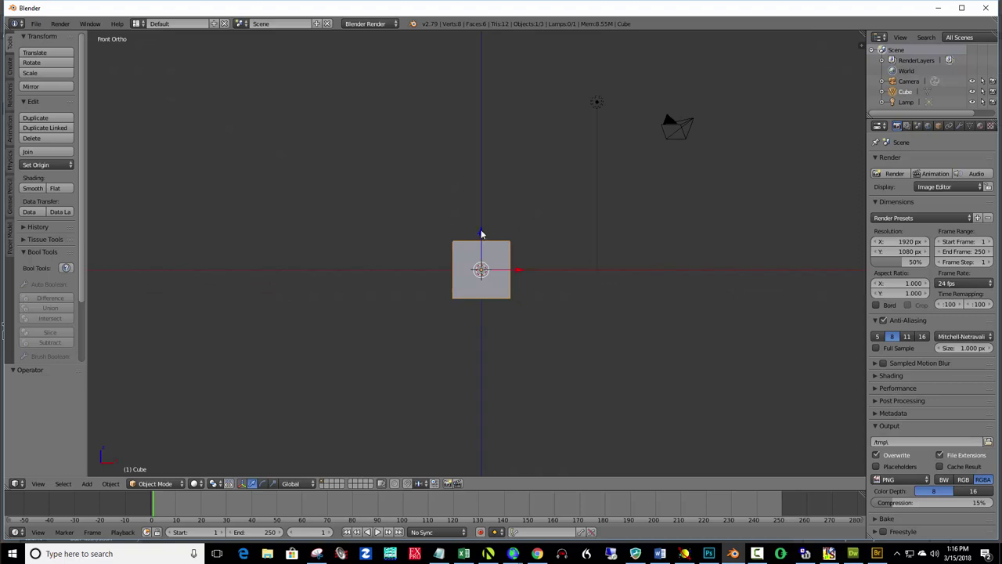
{"action": "mouse_move", "coordinate": [482, 233]}
{"action": "left_mouse_down"}
{"action": "mouse_move", "coordinate": [483, 214]}
{"action": "mouse_move", "coordinate": [482, 233]}
{"action": "left_mouse_up"}
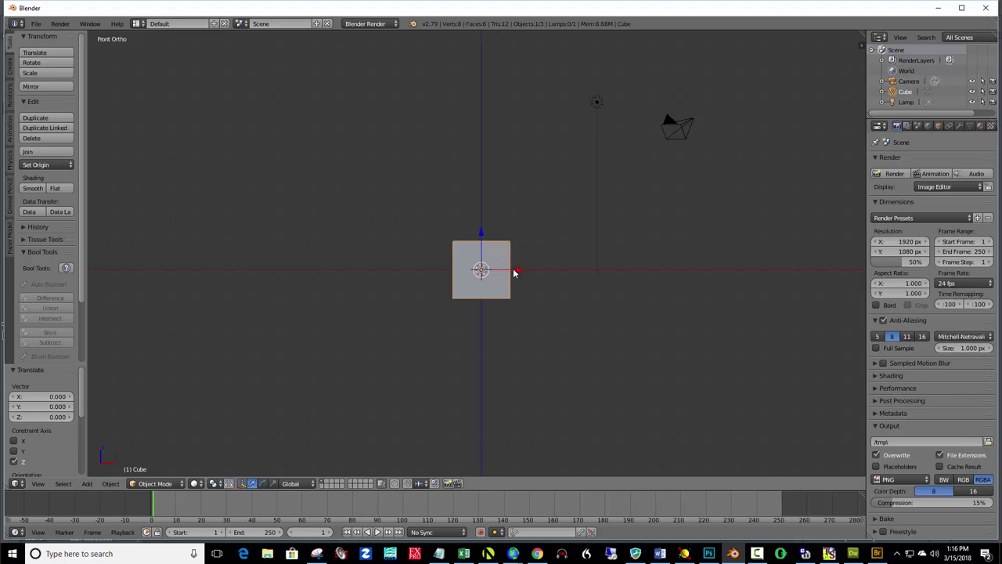
- Check the top and right views, then zoom and orbit to an angled view of the cube
{"action": "key", "text": "KP_7"}
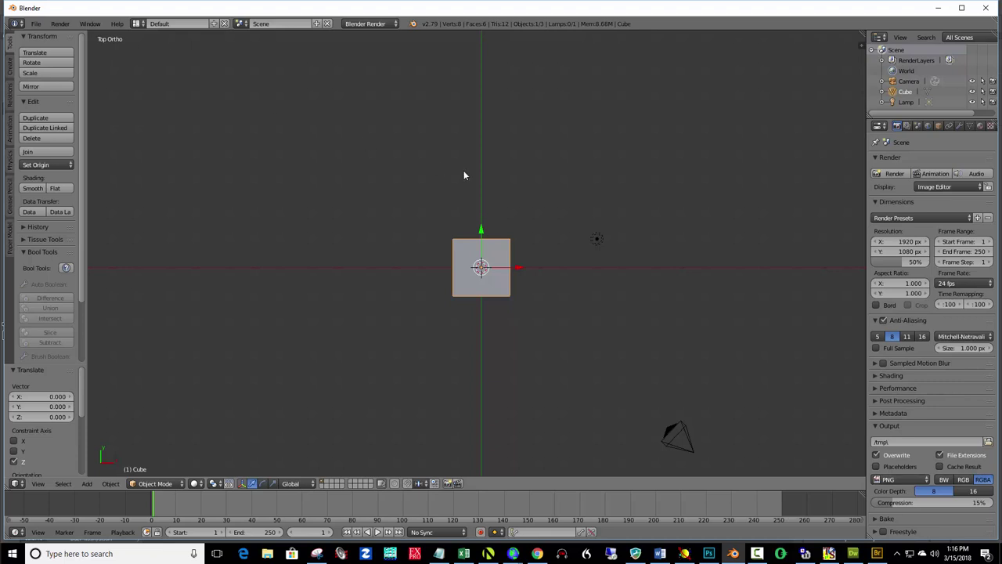
{"action": "key", "text": "KP_3"}
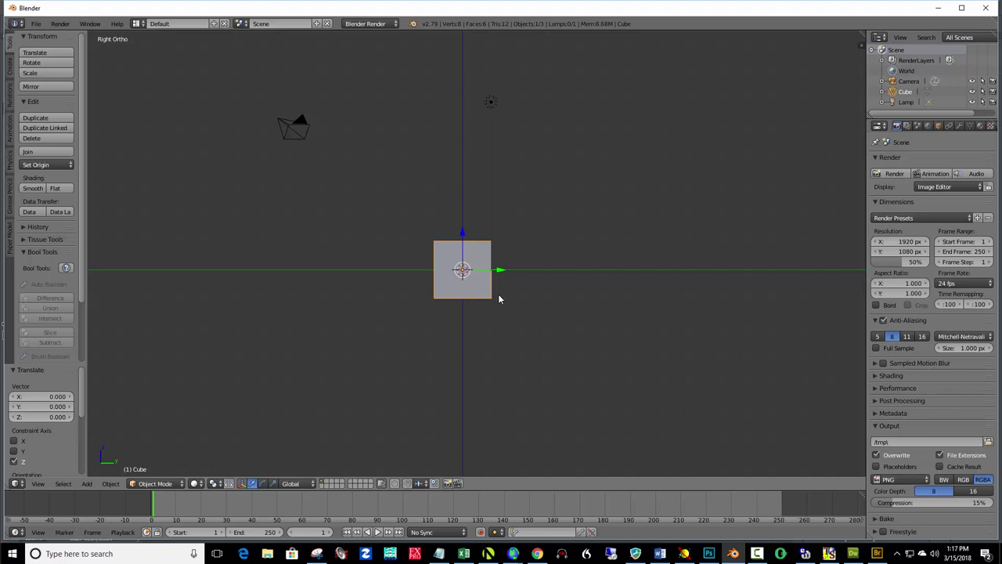
{"action": "scroll", "coordinate": [498, 293], "scroll_direction": "up", "scroll_amount": 3}
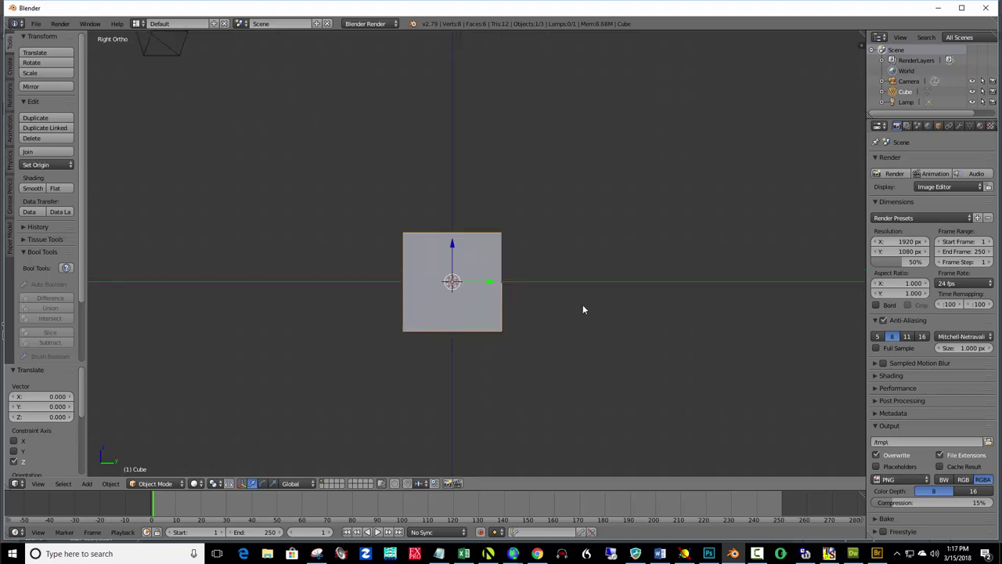
{"action": "middle_click_drag", "start_coordinate": [574, 307], "coordinate": [578, 333]}
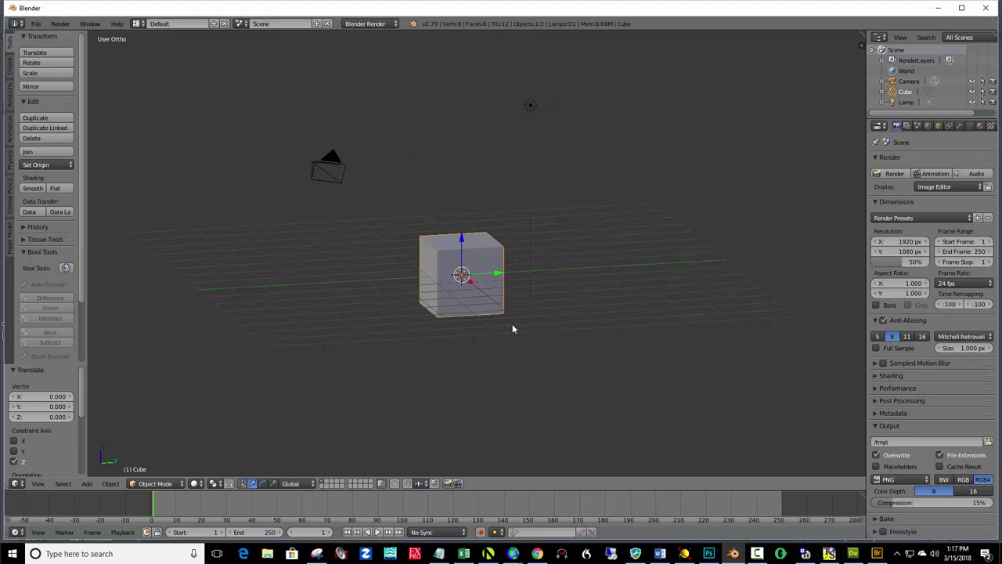
- Widen the 3D view, then add a Wireframe modifier to the cube and apply it
{"action": "middle_click_drag", "start_coordinate": [501, 351], "coordinate": [511, 355]}
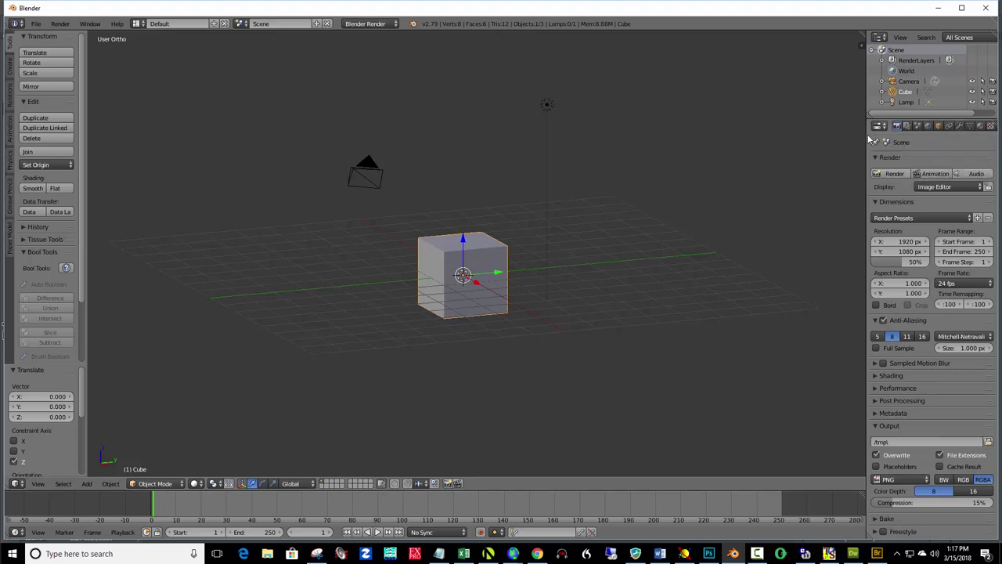
{"action": "mouse_move", "coordinate": [869, 141]}
{"action": "left_mouse_down"}
{"action": "mouse_move", "coordinate": [909, 141]}
{"action": "mouse_move", "coordinate": [852, 142]}
{"action": "left_mouse_up"}
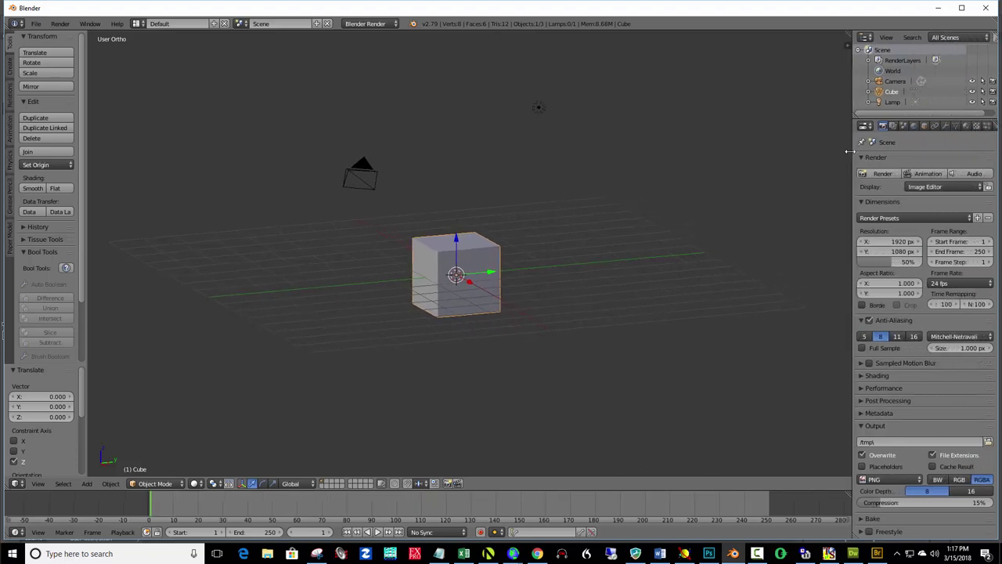
{"action": "left_click", "coordinate": [944, 128]}
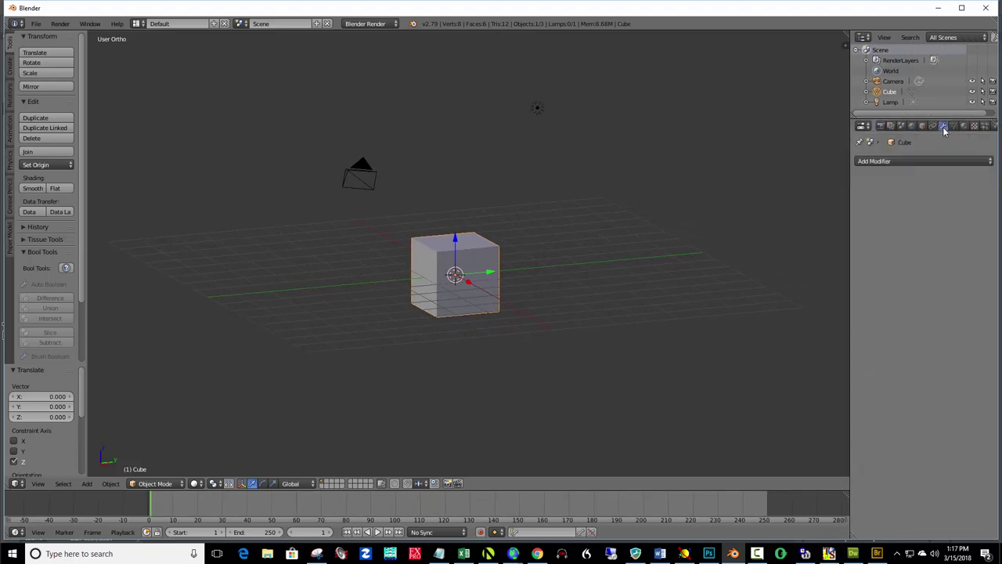
{"action": "left_click", "coordinate": [913, 160]}
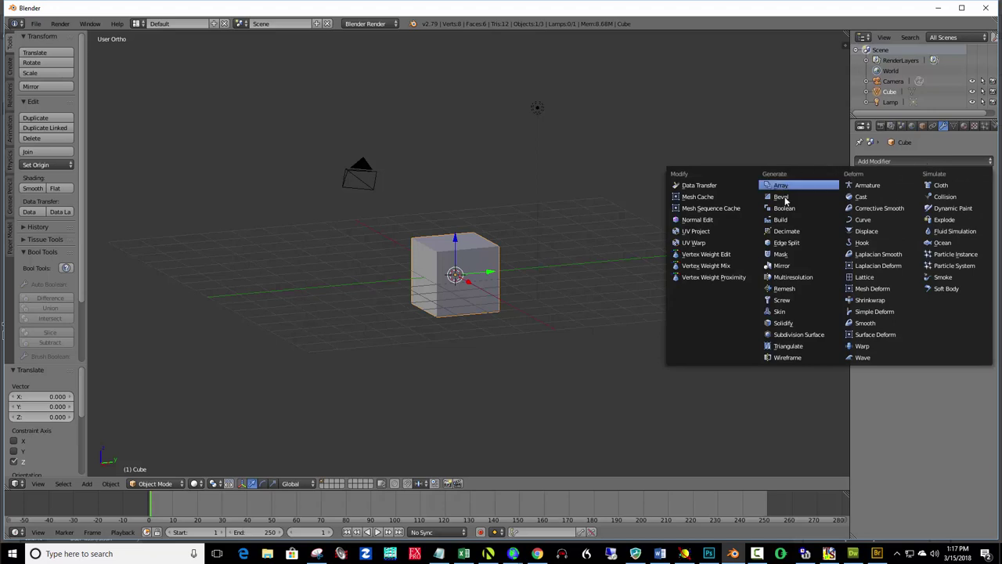
{"action": "left_click", "coordinate": [796, 357]}
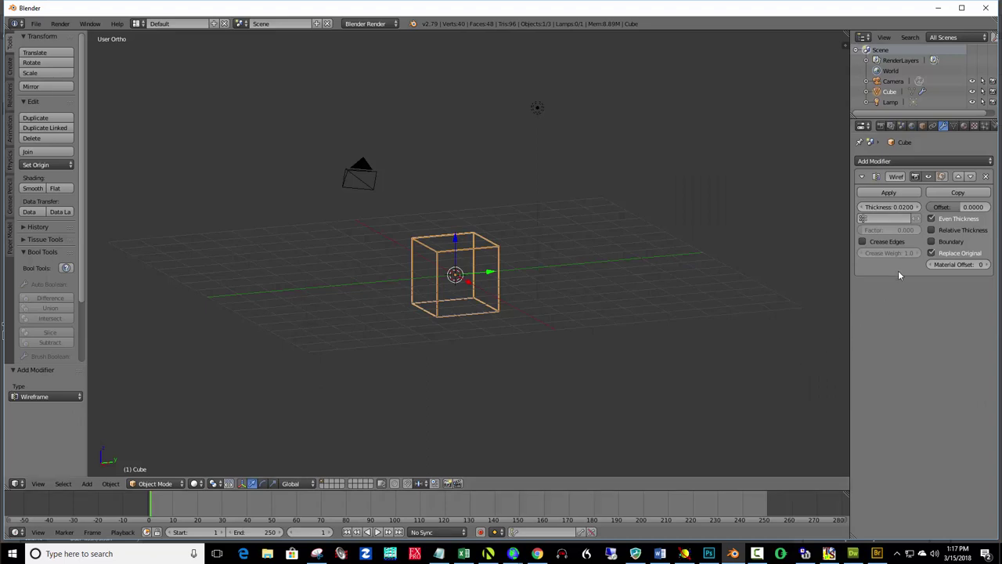
{"action": "left_click", "coordinate": [895, 192]}
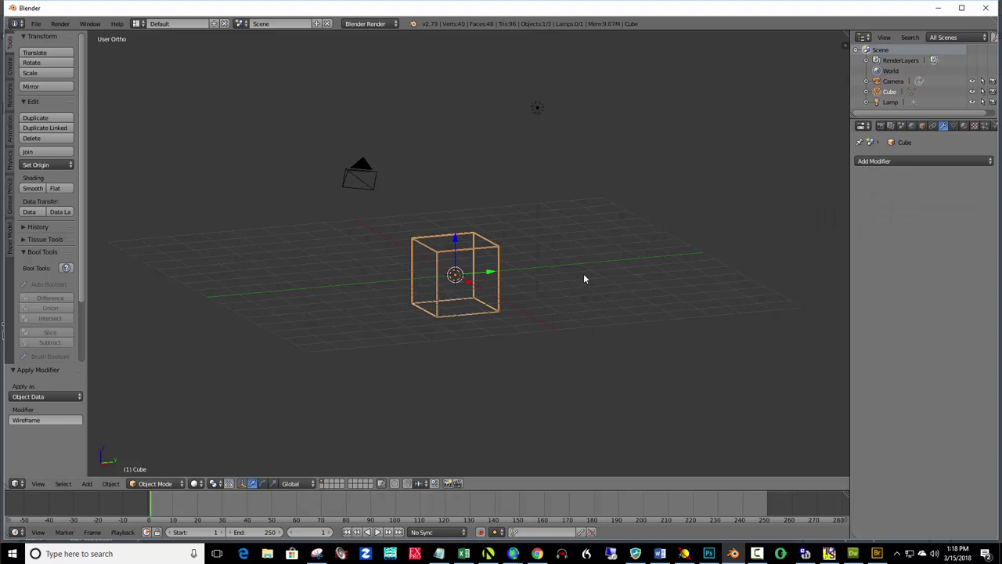
{"action": "scroll", "coordinate": [584, 278], "scroll_direction": "up", "scroll_amount": 4}
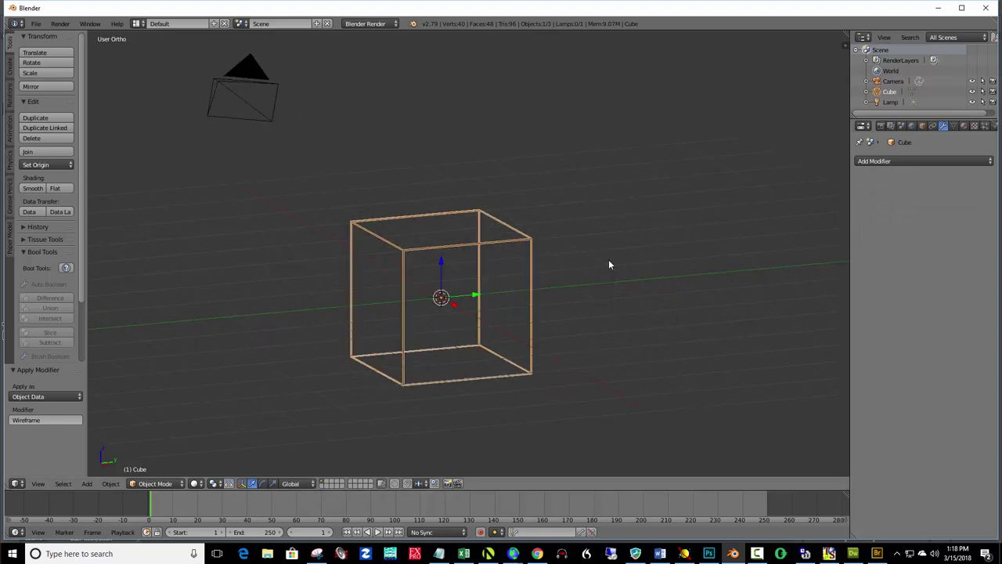
- Add a Solidify modifier with 0.089 thickness to the wireframe cube and apply it
{"action": "left_click", "coordinate": [901, 161]}
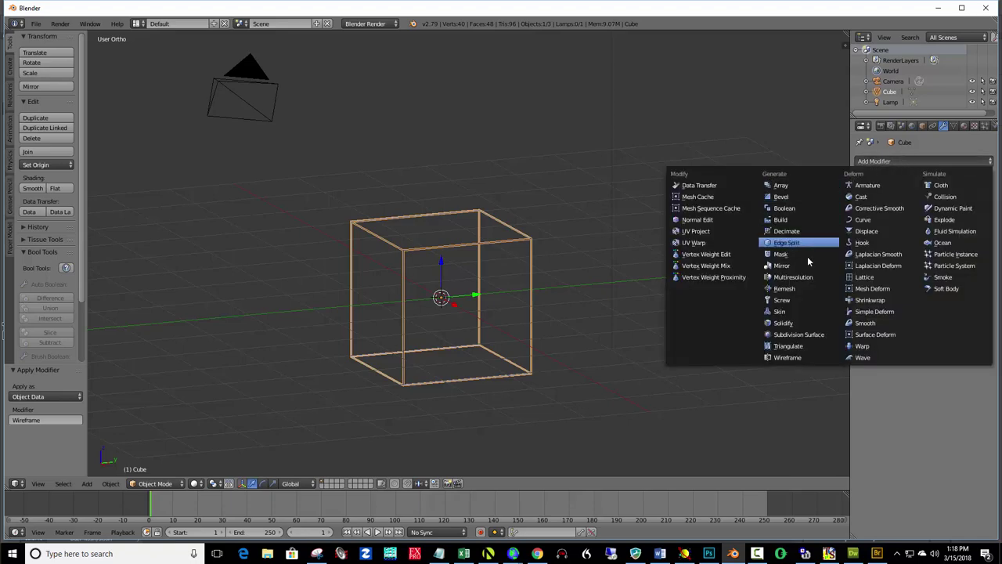
{"action": "left_click", "coordinate": [787, 324]}
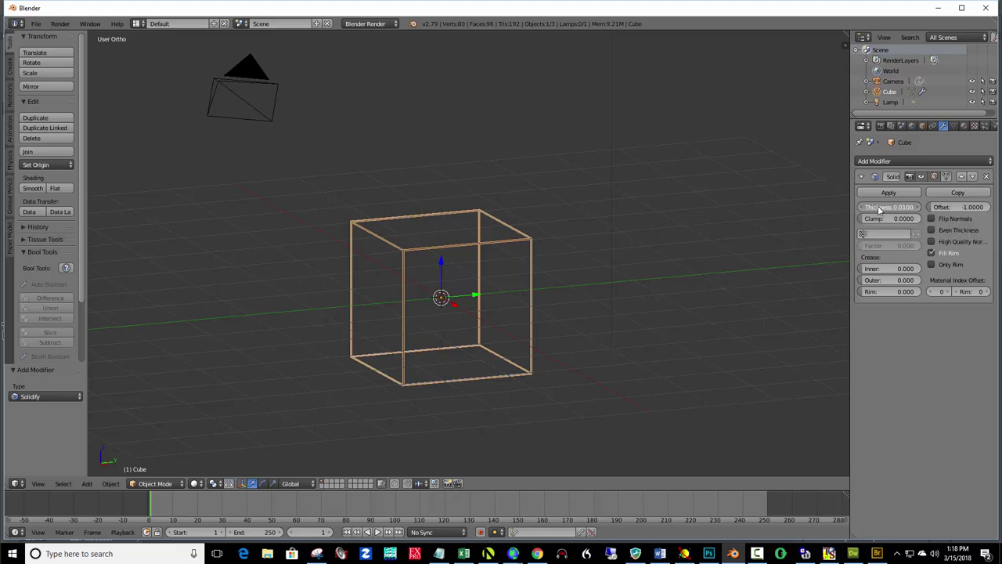
{"action": "left_click_drag", "start_coordinate": [879, 209], "coordinate": [934, 209]}
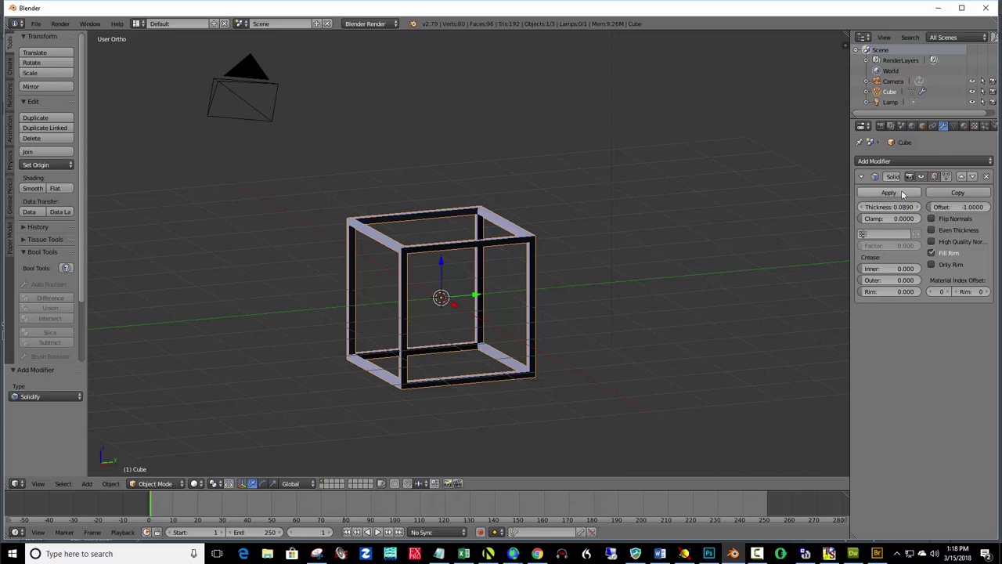
{"action": "left_click", "coordinate": [895, 194]}
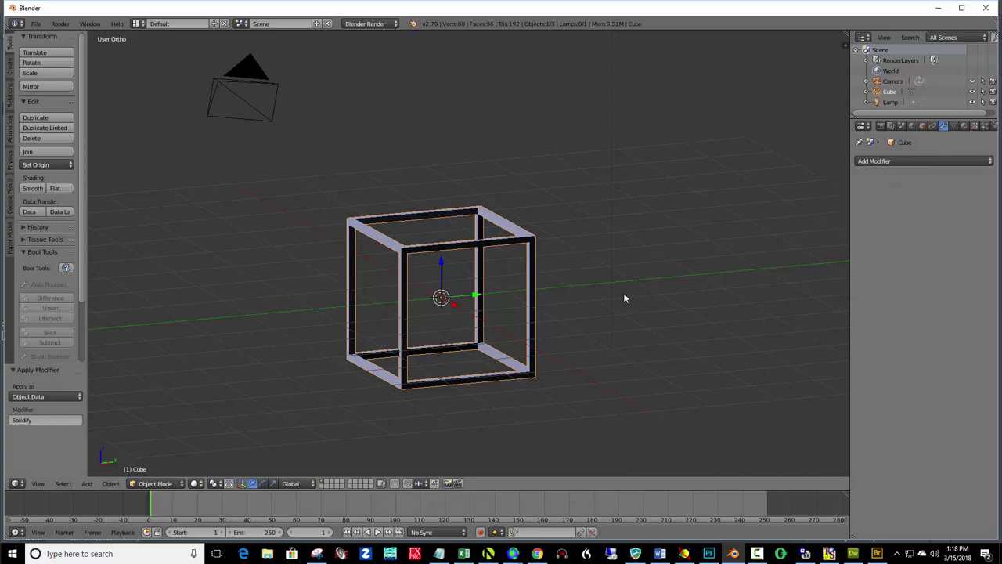
{"action": "middle_click_drag", "start_coordinate": [611, 299], "coordinate": [558, 296]}
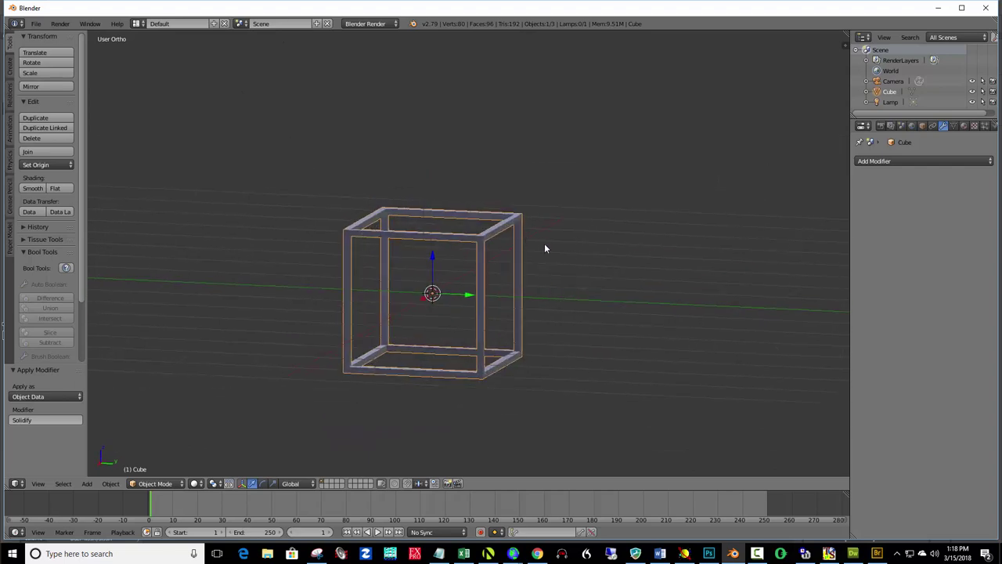
- In the front view, place the 3D cursor at the bottom centre of the cube
{"action": "mouse_move", "coordinate": [554, 252]}
{"action": "middle_mouse_down"}
{"action": "mouse_move", "coordinate": [629, 242]}
{"action": "mouse_move", "coordinate": [611, 255]}
{"action": "mouse_move", "coordinate": [517, 255]}
{"action": "mouse_move", "coordinate": [552, 259]}
{"action": "middle_mouse_up"}
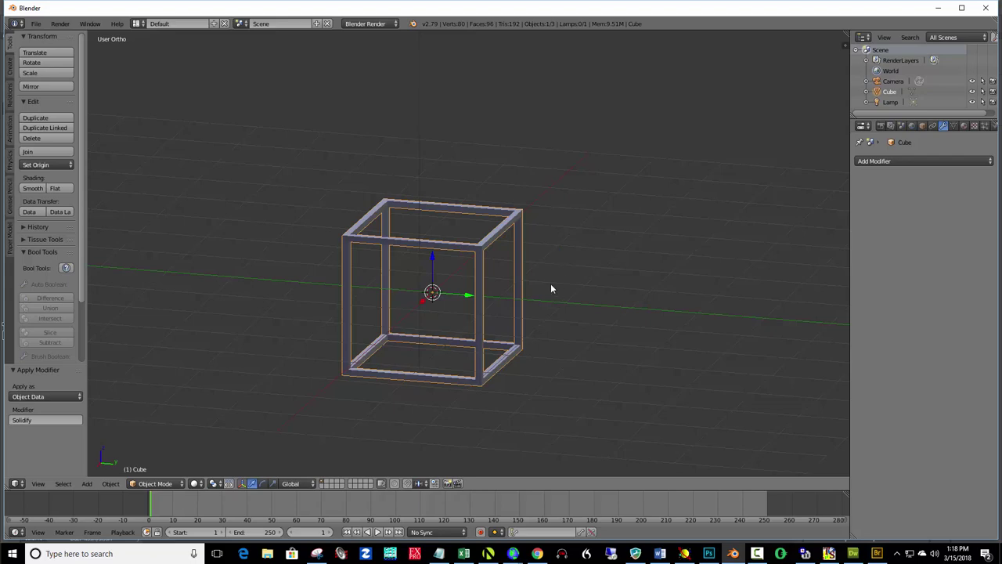
{"action": "key", "text": "KP_1"}
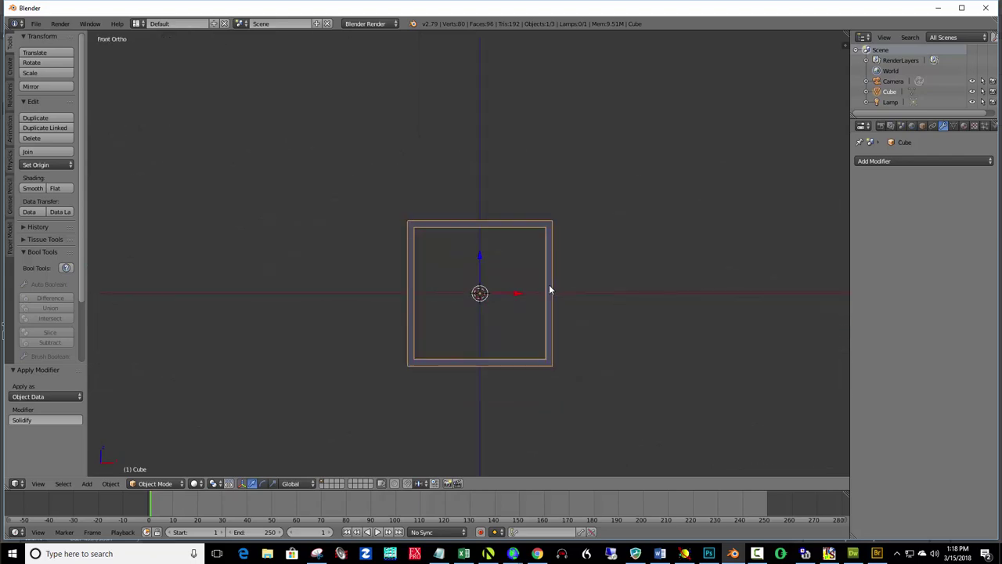
{"action": "left_click", "coordinate": [476, 369]}
{"action": "left_click", "coordinate": [480, 370]}
- Add a plane at the 3D cursor and scale it by 5
{"action": "left_click", "coordinate": [10, 69]}
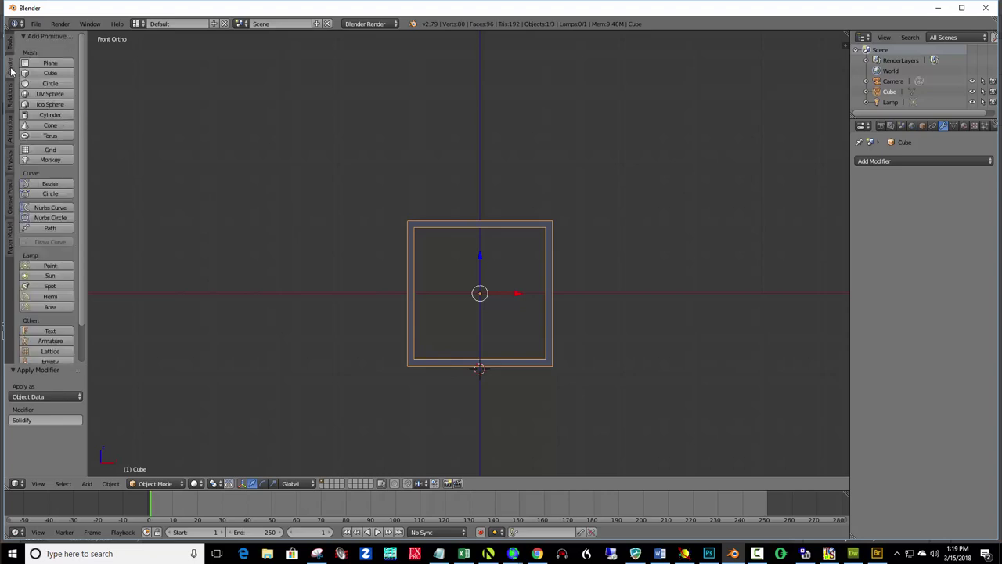
{"action": "left_click", "coordinate": [44, 64]}
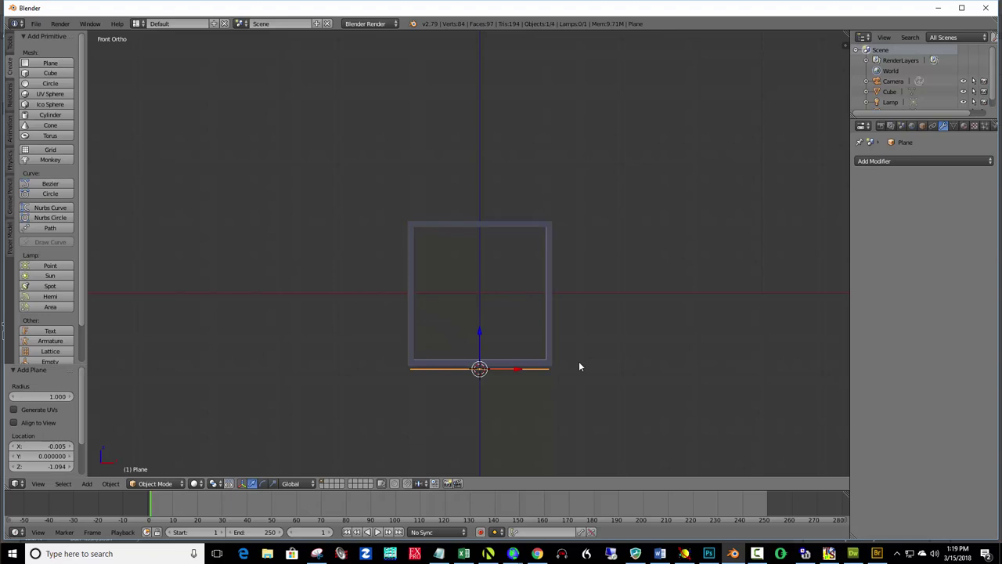
{"action": "type", "text": "s"}
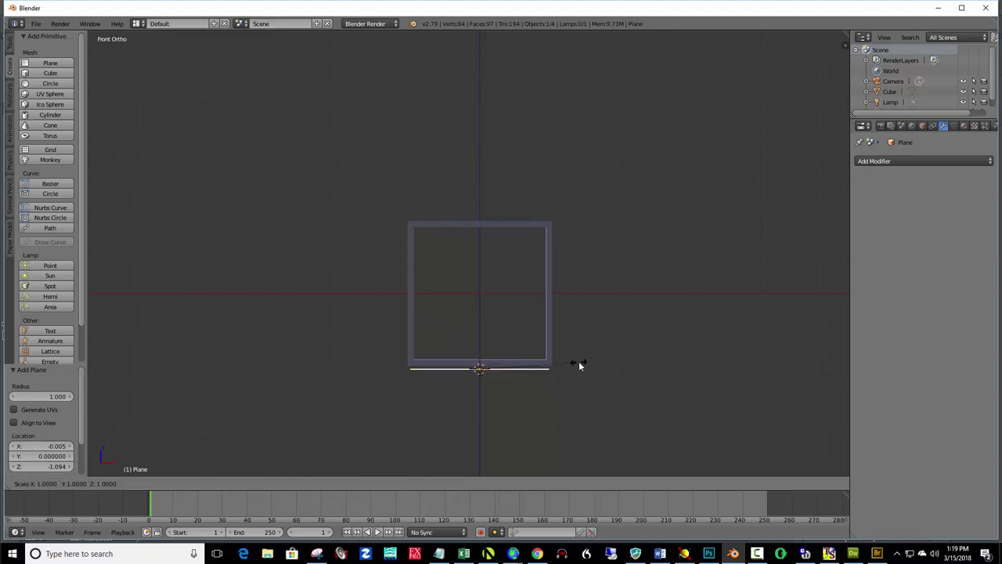
{"action": "type", "text": "5"}
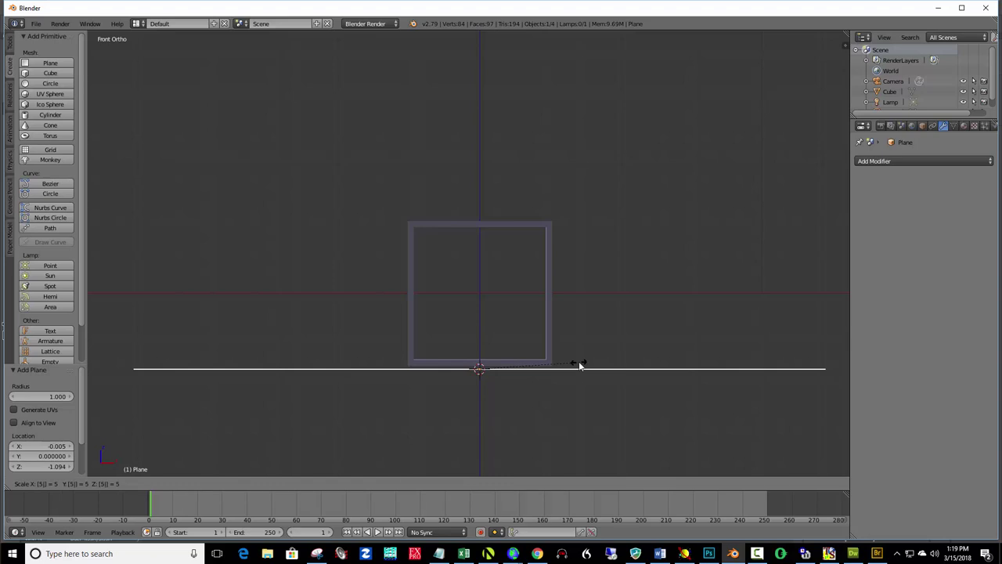
{"action": "key", "text": "Return"}
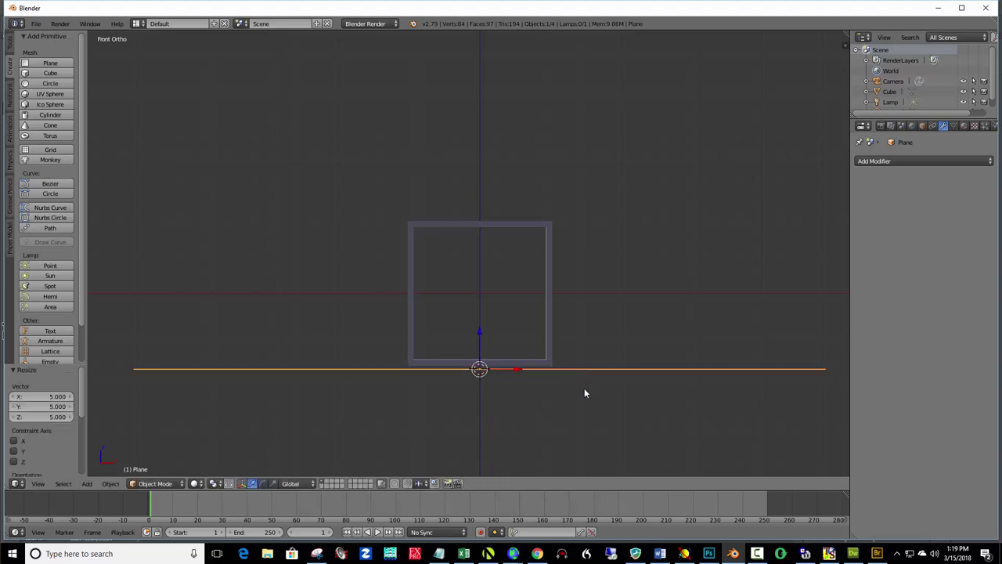
- Raise the plane 0.045 on Z in front view so it meets the cube's base
{"action": "middle_click_drag", "start_coordinate": [583, 390], "coordinate": [559, 367]}
{"action": "key", "text": "KP_1"}
{"action": "left_click_drag", "start_coordinate": [479, 326], "coordinate": [481, 324]}
{"action": "middle_click_drag", "start_coordinate": [620, 317], "coordinate": [609, 322]}
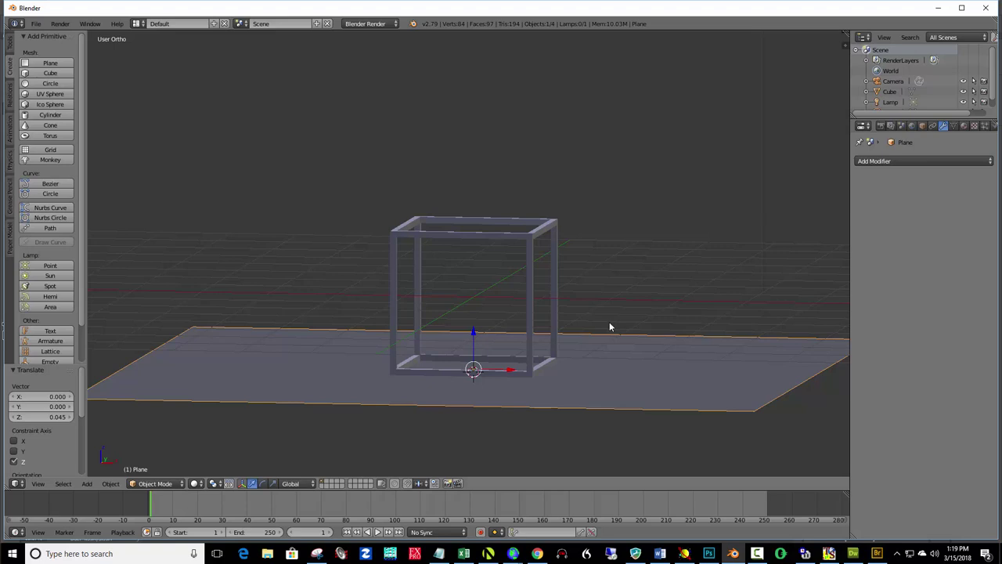
- Look through the camera, enable Lock Camera to View, and frame the cube and plane closer
{"action": "key", "text": "KP_0"}
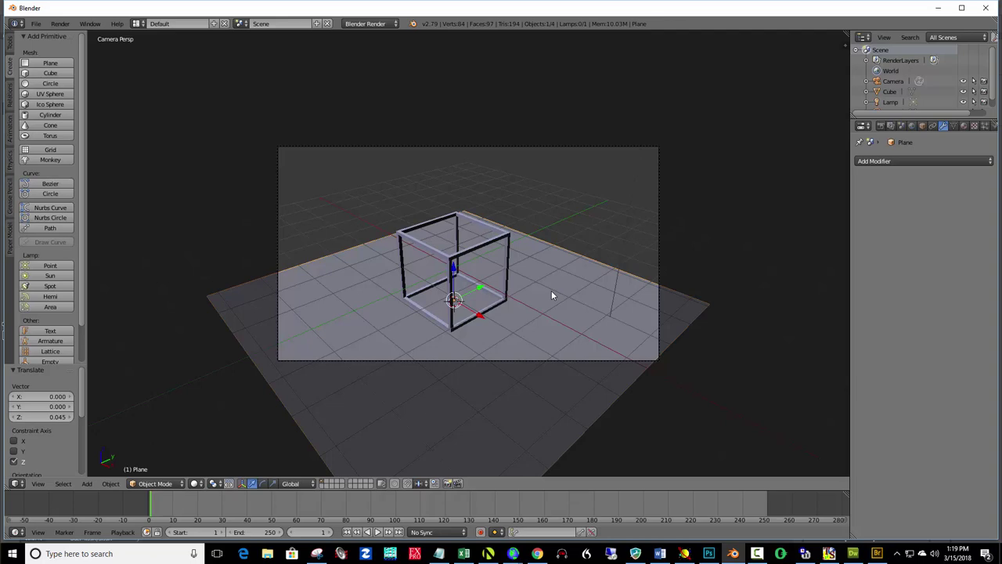
{"action": "key", "text": "n"}
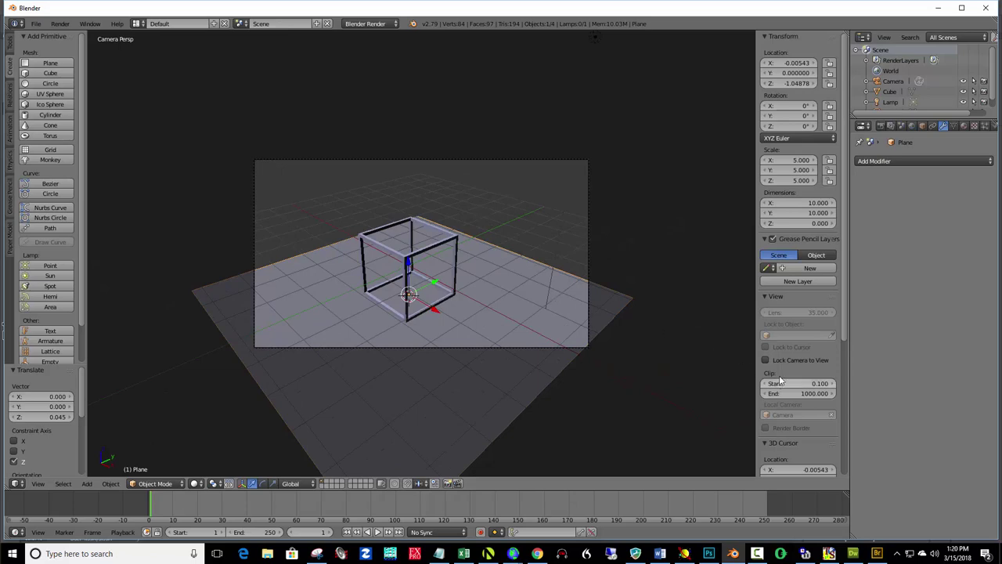
{"action": "left_click", "coordinate": [765, 361]}
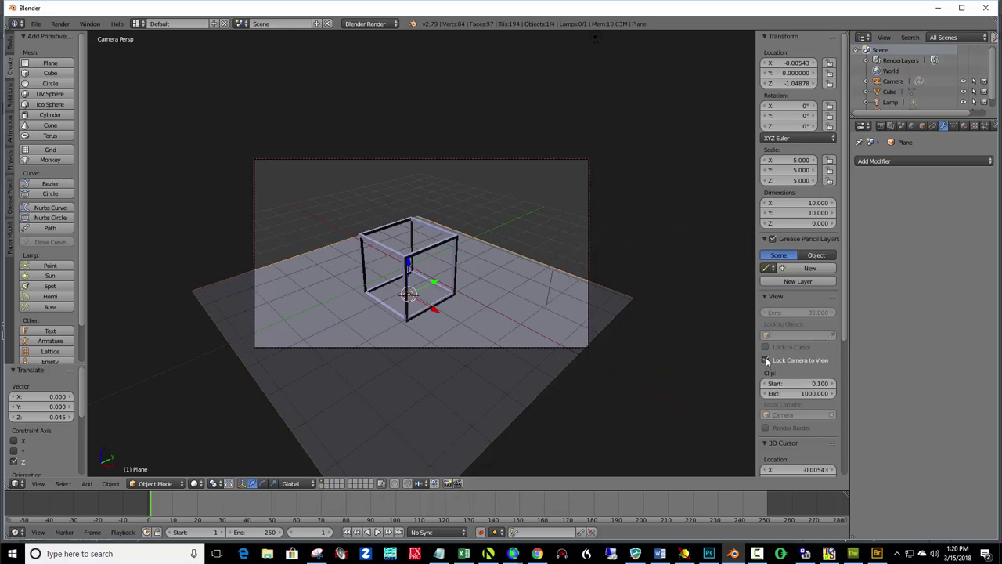
{"action": "key", "text": "n"}
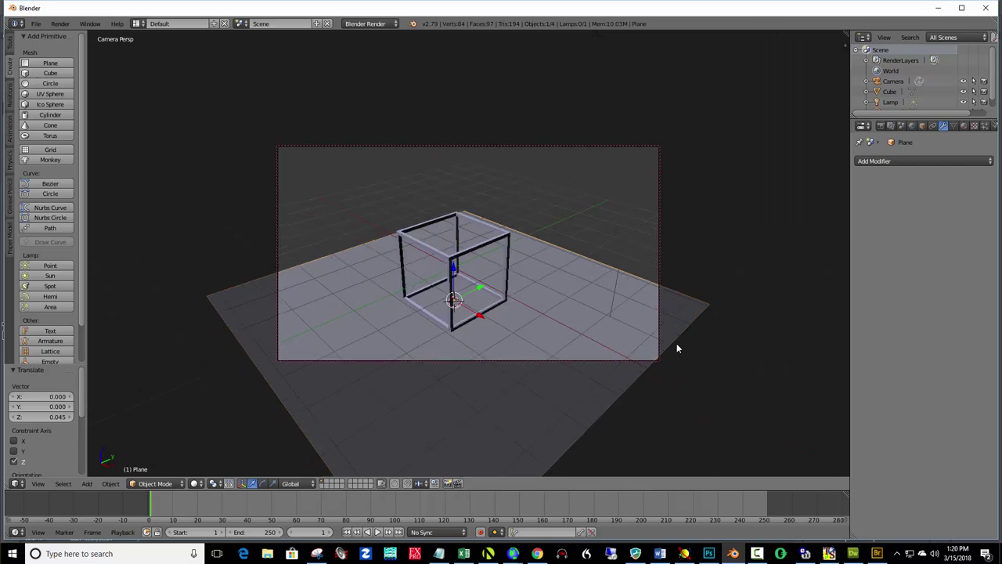
{"action": "mouse_move", "coordinate": [557, 321]}
{"action": "middle_mouse_down"}
{"action": "mouse_move", "coordinate": [585, 325]}
{"action": "mouse_move", "coordinate": [568, 325]}
{"action": "mouse_move", "coordinate": [562, 298]}
{"action": "mouse_move", "coordinate": [559, 316]}
{"action": "middle_mouse_up"}
{"action": "scroll", "coordinate": [560, 316], "scroll_direction": "up", "scroll_amount": 2}
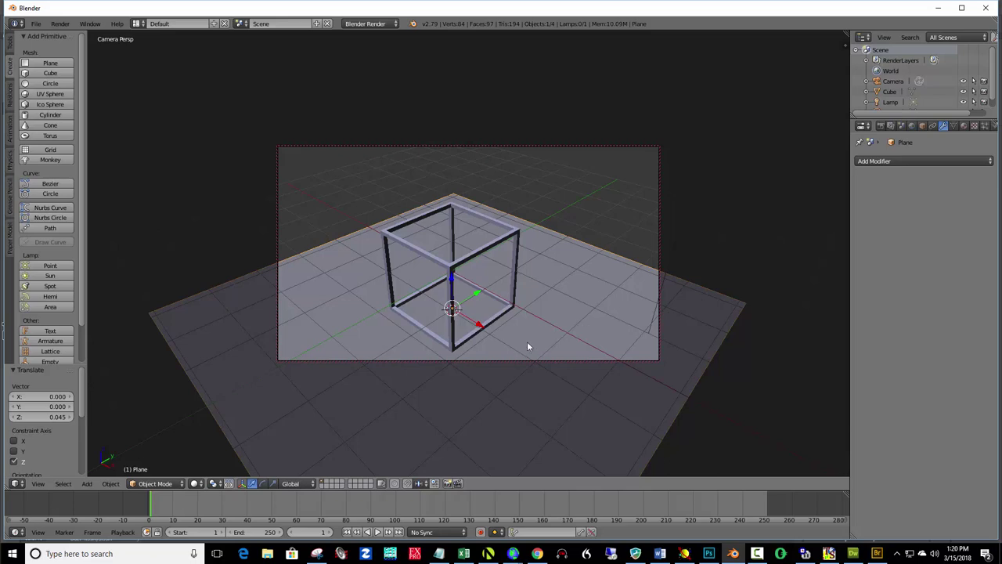
- Do a test render, switch the engine to Cycles Render, then start and cancel a Cycles render
{"action": "key", "text": "F12"}
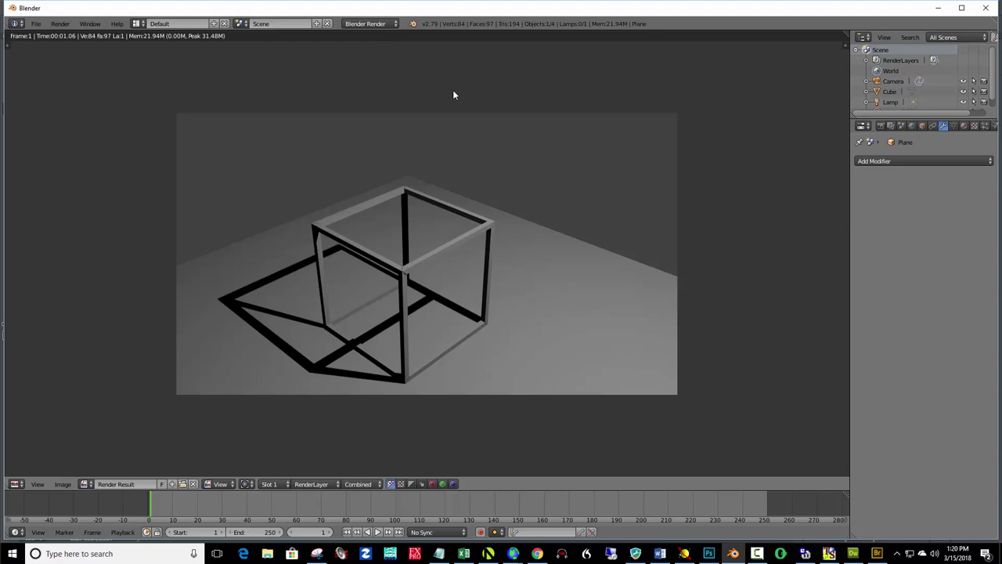
{"action": "key", "text": "Escape"}
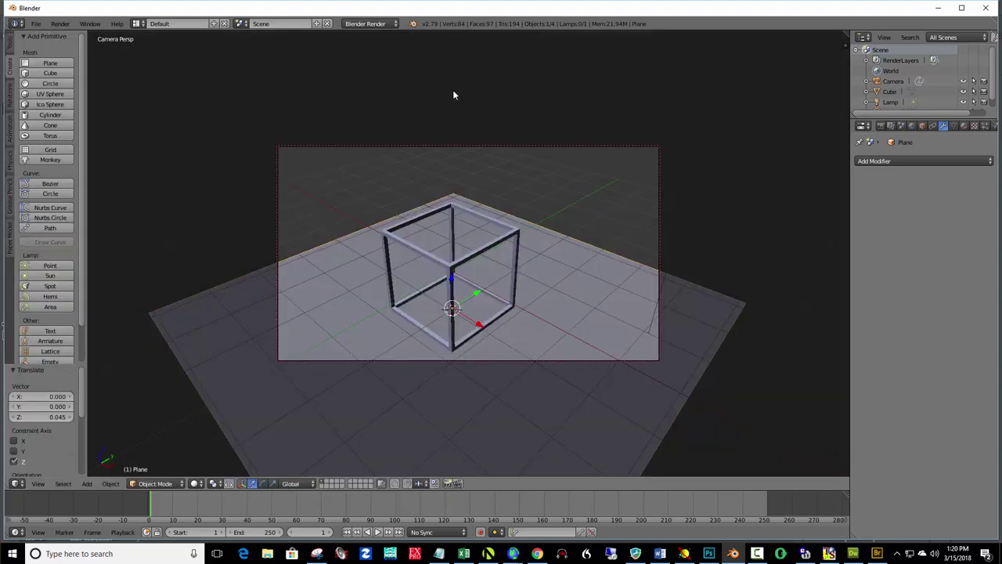
{"action": "left_click", "coordinate": [386, 25]}
{"action": "left_click", "coordinate": [377, 61]}
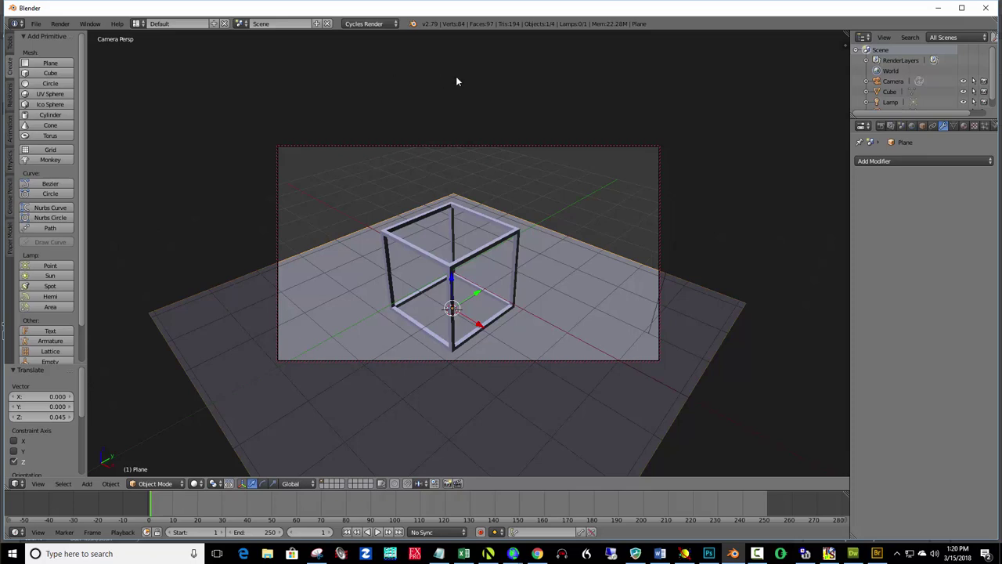
{"action": "key", "text": "F12"}
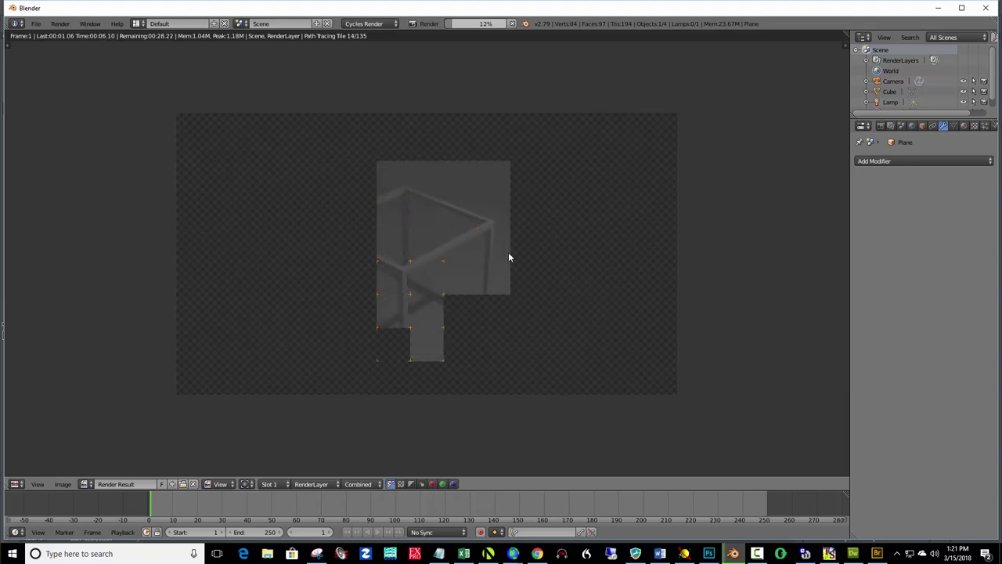
{"action": "key", "text": "Escape"}
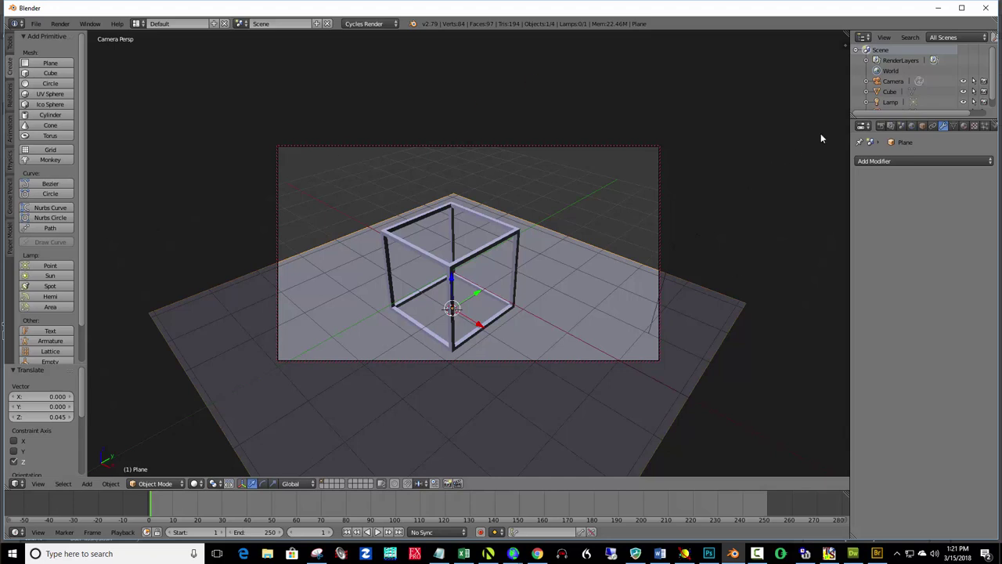
- Make the lamp a Spot light using nodes, with Emission strength 4000
{"action": "left_click", "coordinate": [890, 103]}
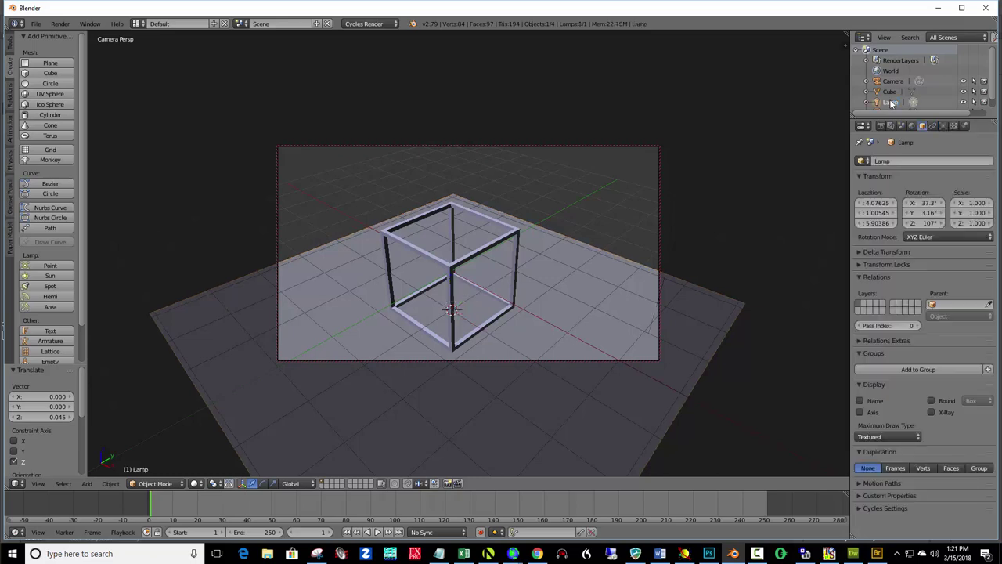
{"action": "left_click", "coordinate": [944, 127]}
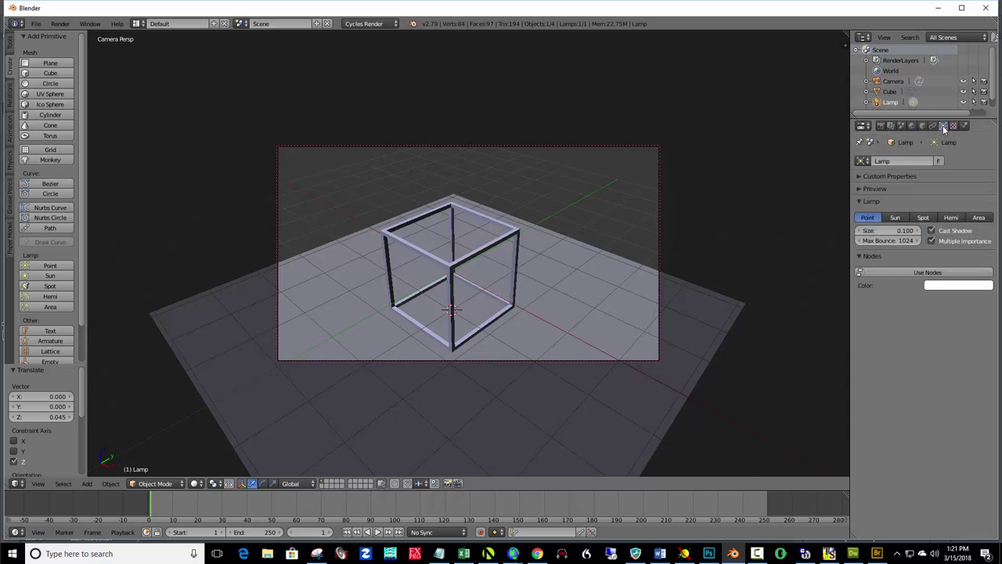
{"action": "left_click", "coordinate": [896, 218]}
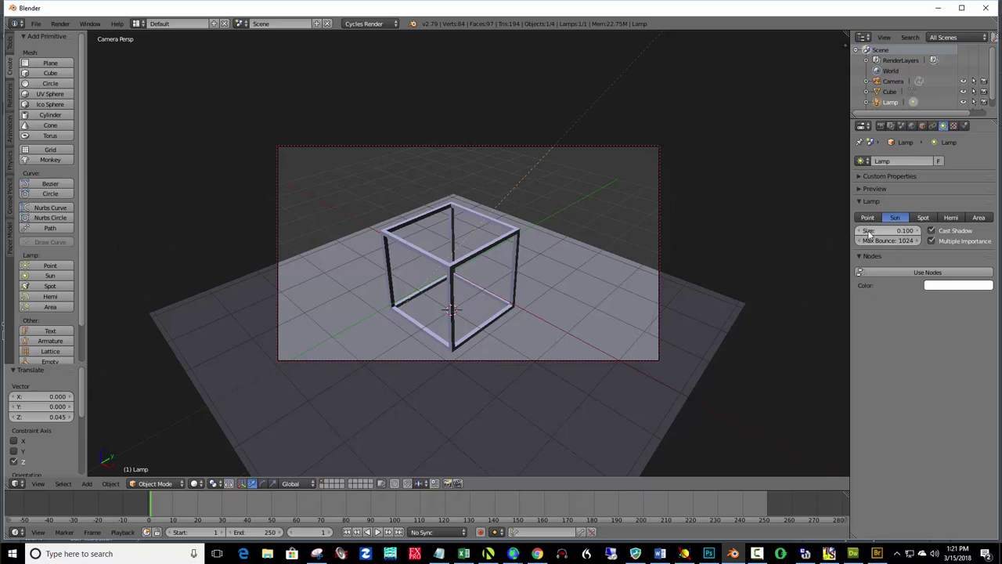
{"action": "left_click", "coordinate": [917, 222]}
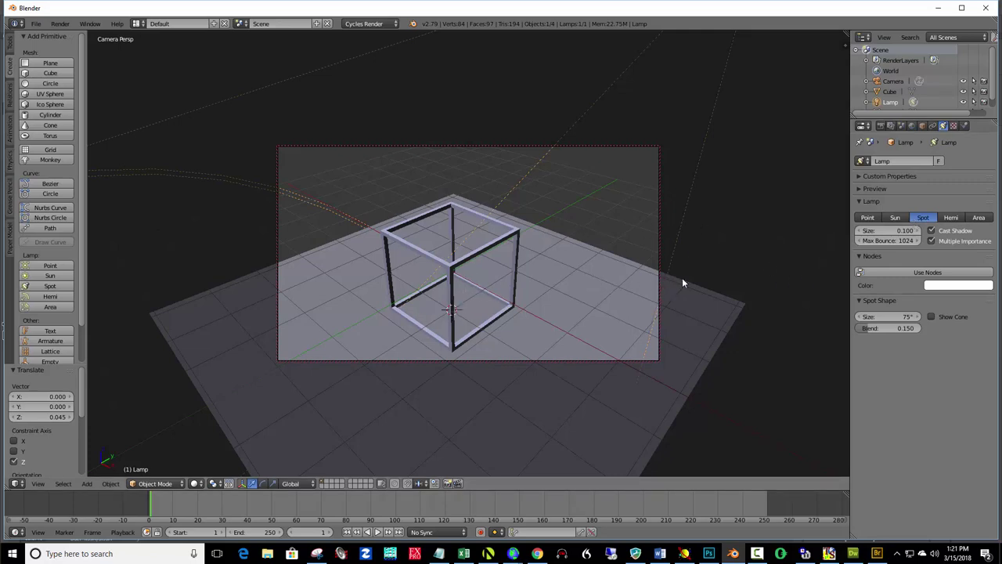
{"action": "left_click", "coordinate": [921, 273]}
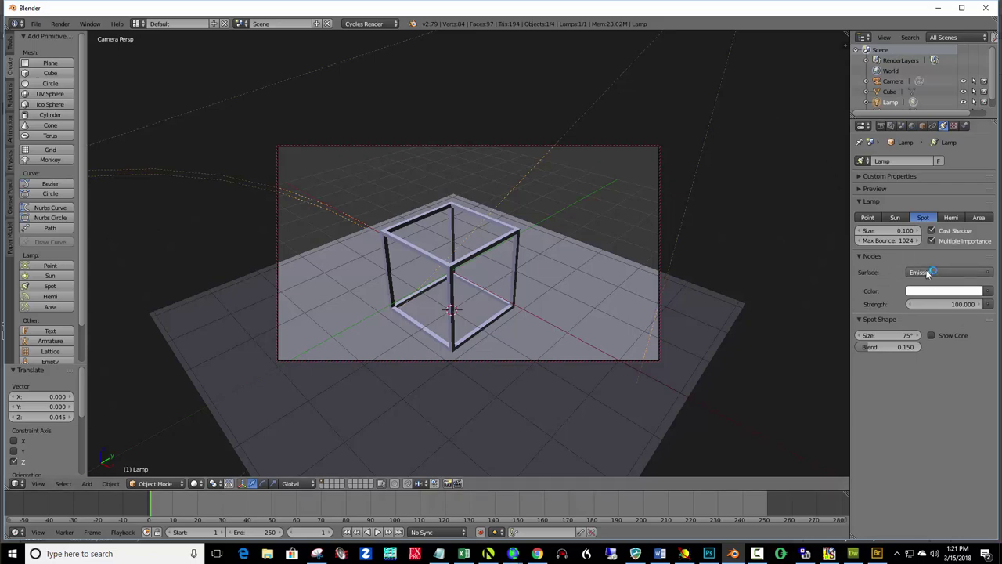
{"action": "left_click", "coordinate": [962, 306]}
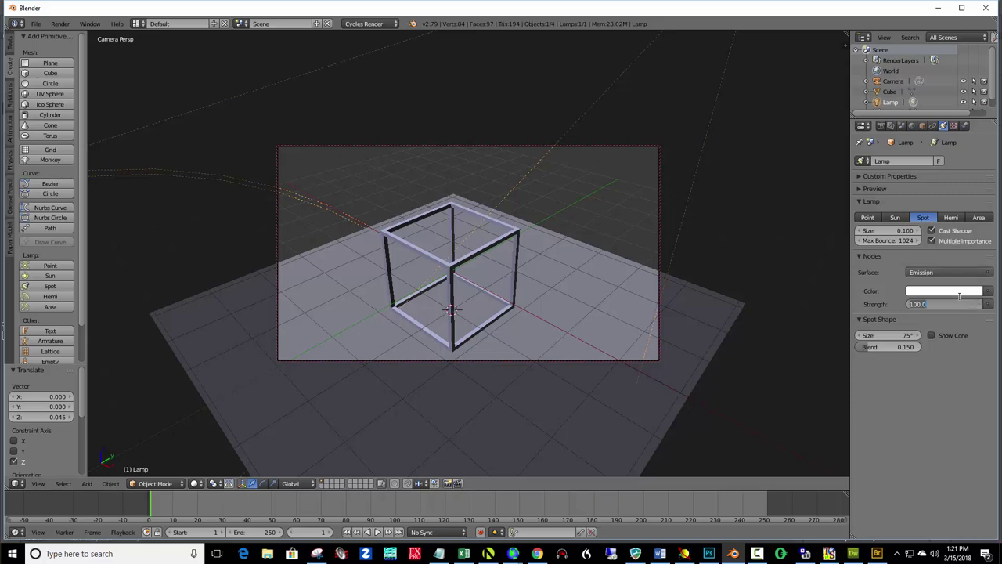
{"action": "type", "text": "4000"}
{"action": "key", "text": "Return"}
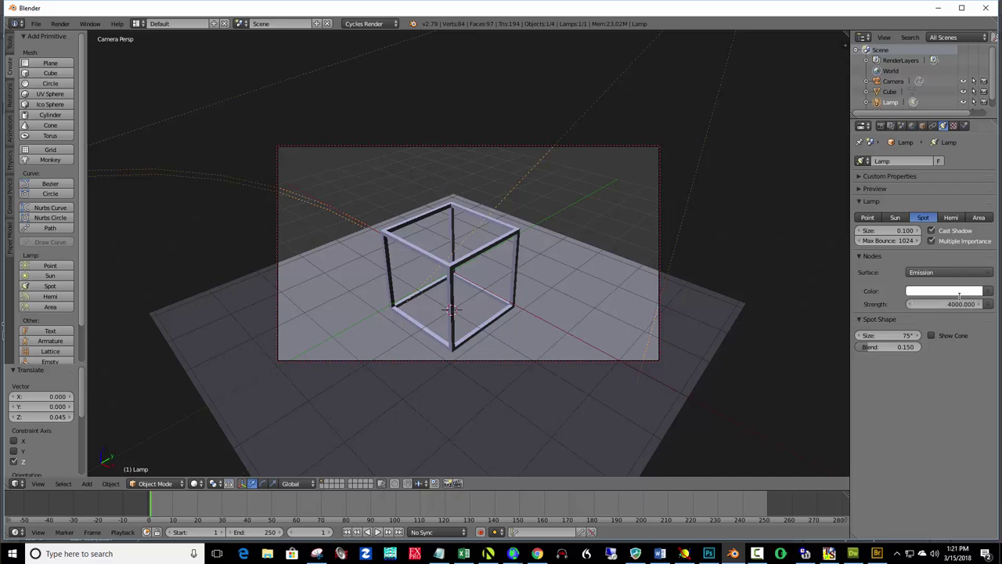
- Switch the viewport to Rendered shading and set the spotlight strength to 3000, then 2000
{"action": "left_click", "coordinate": [195, 484]}
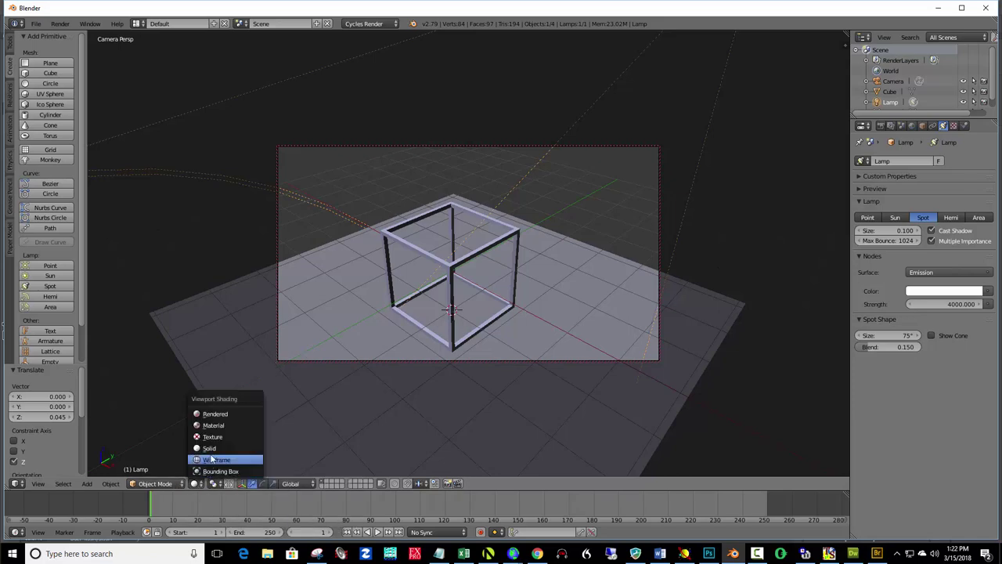
{"action": "left_click", "coordinate": [216, 414]}
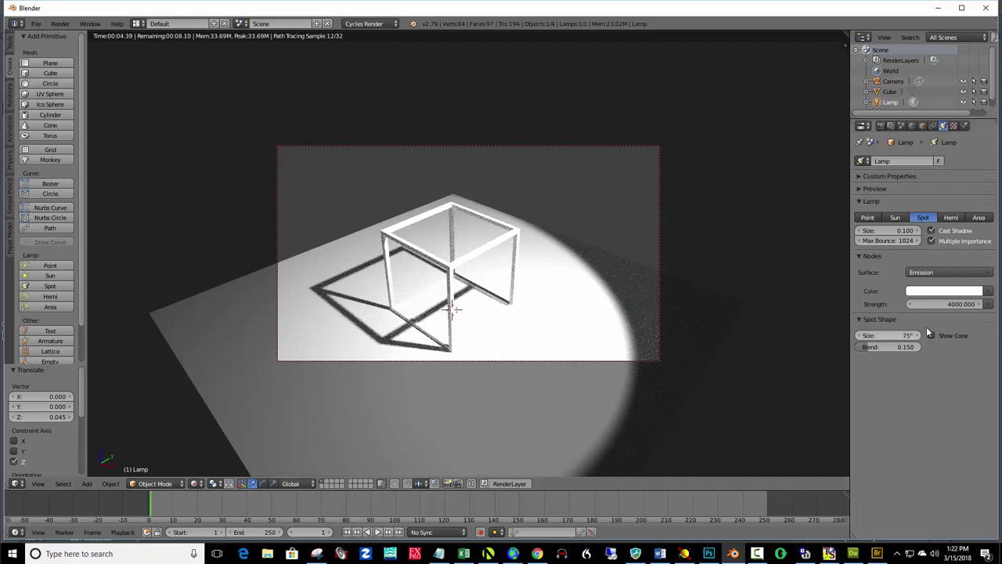
{"action": "left_click", "coordinate": [951, 304]}
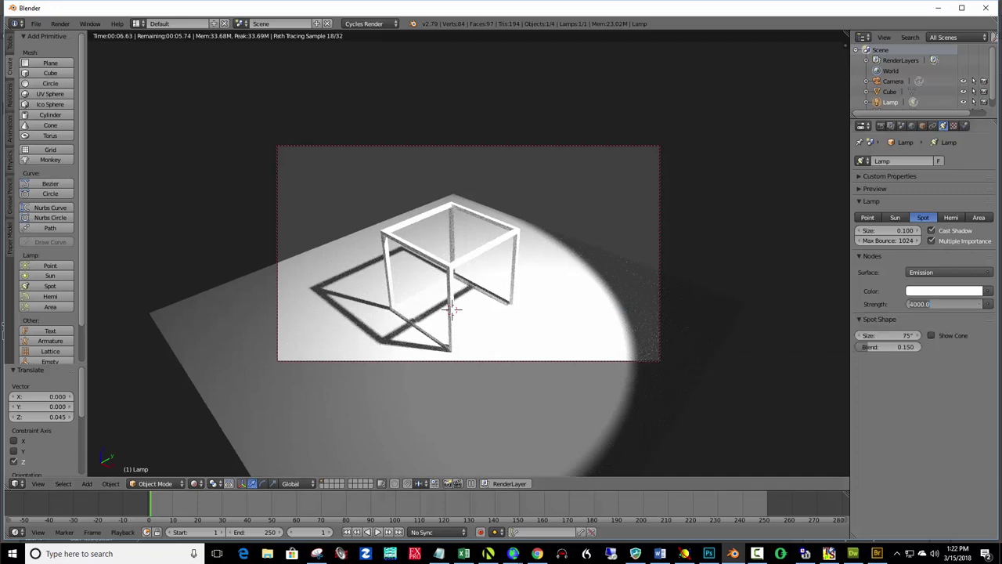
{"action": "type", "text": "3000"}
{"action": "key", "text": "Return"}
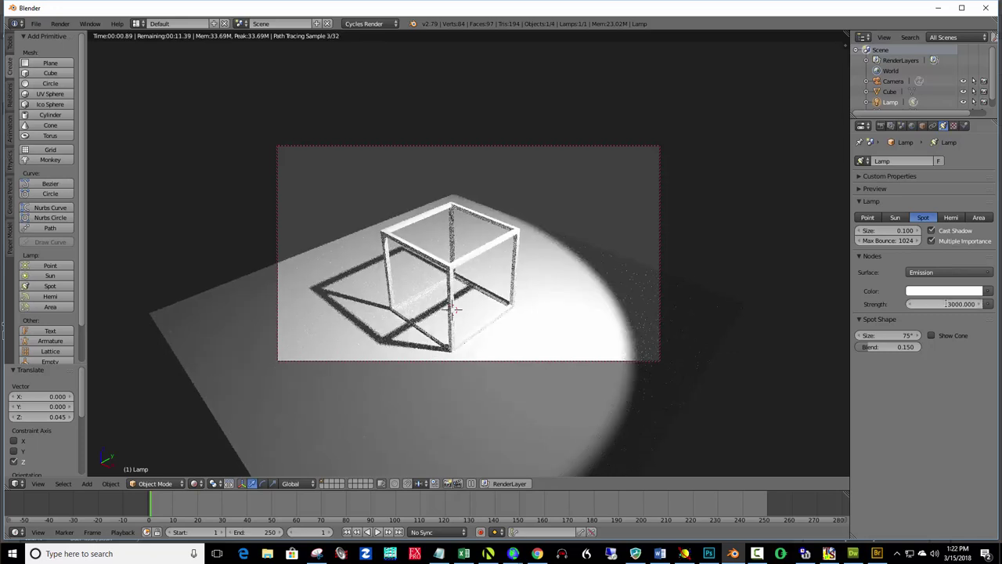
{"action": "left_click", "coordinate": [971, 304]}
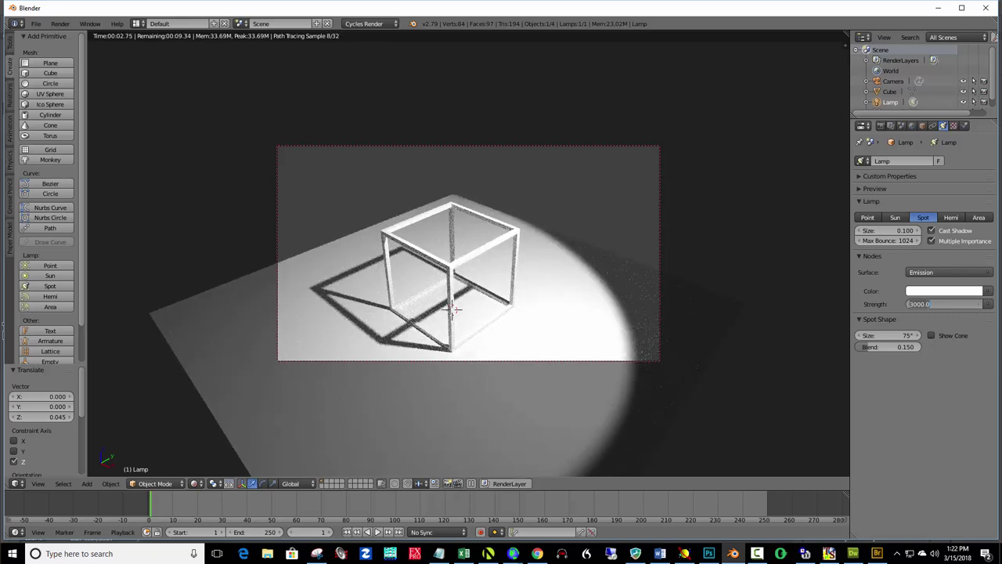
{"action": "type", "text": "2000"}
{"action": "key", "text": "Return"}
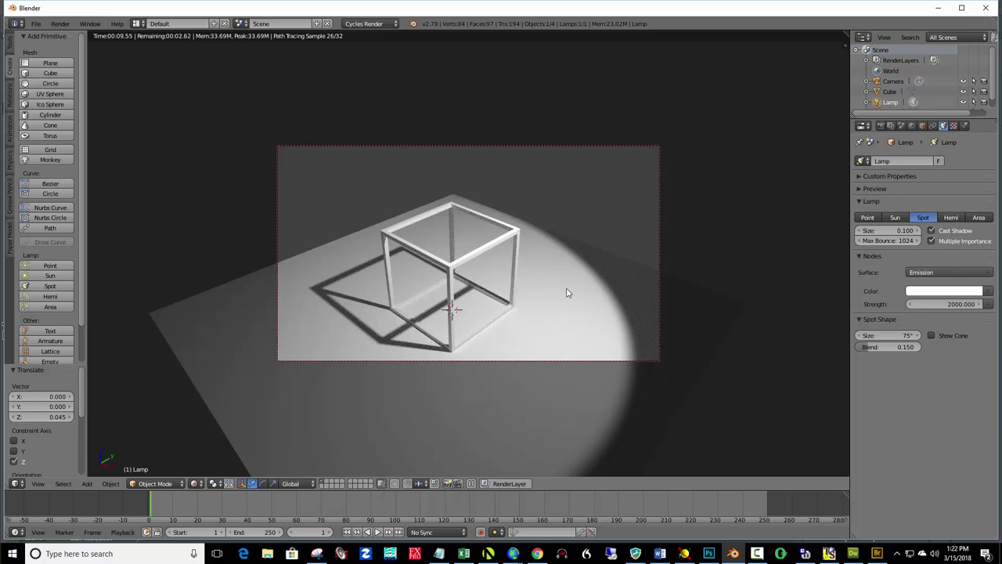
- Orbit the view to inspect the lighting on the wireframe cube and floor
{"action": "middle_click_drag", "start_coordinate": [541, 300], "coordinate": [536, 265]}
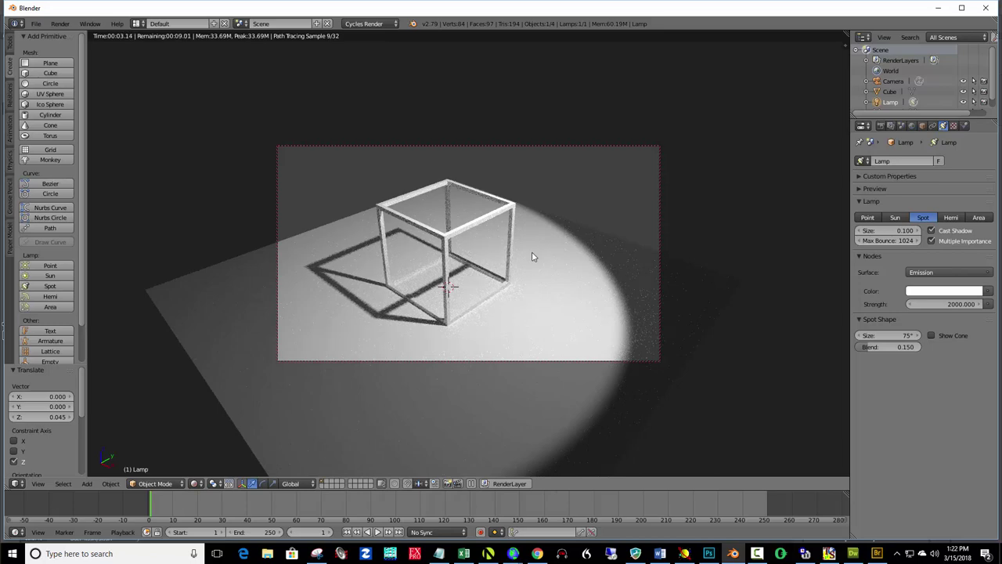
{"action": "middle_click_drag", "start_coordinate": [485, 259], "coordinate": [540, 260]}
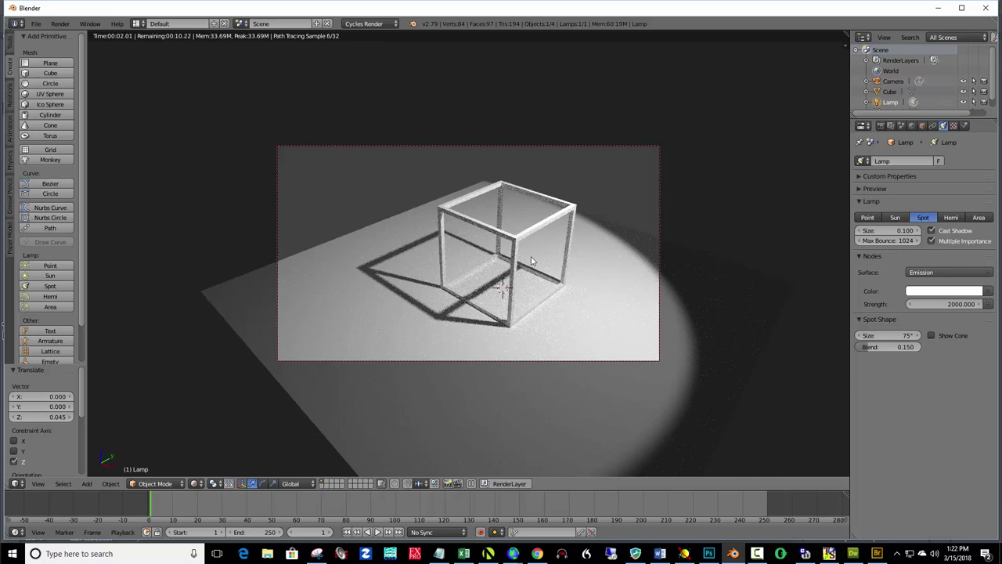
{"action": "middle_click_drag", "start_coordinate": [530, 256], "coordinate": [542, 251]}
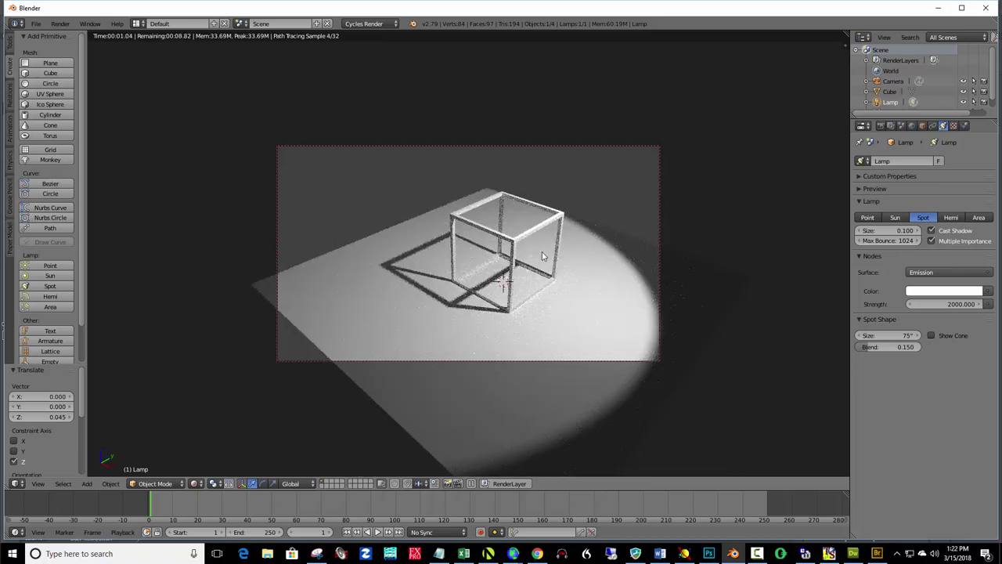
{"action": "middle_click_drag", "start_coordinate": [541, 254], "coordinate": [543, 266]}
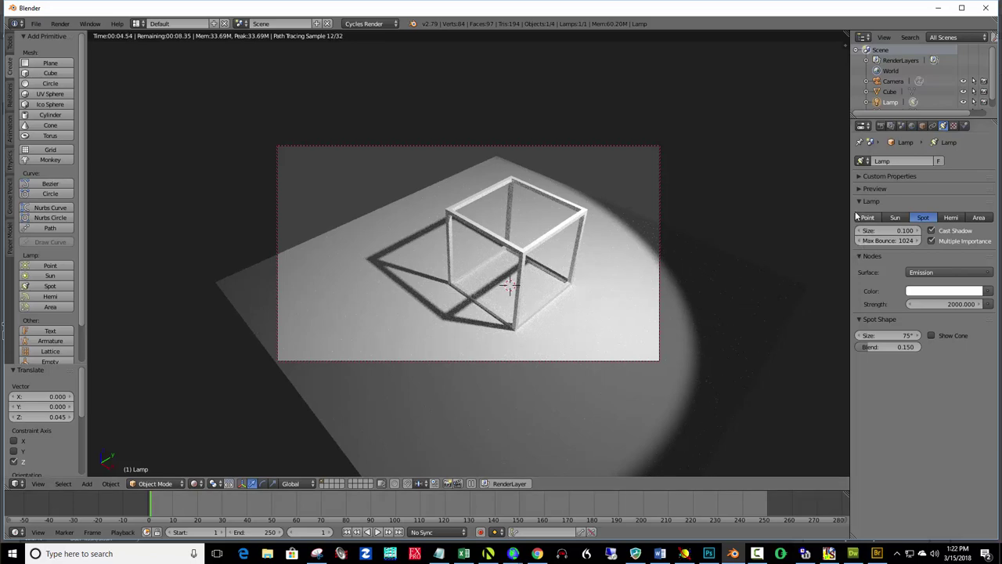
- Raise the render resolution scale to 100% and expand the Sampling panel
{"action": "left_click", "coordinate": [881, 126]}
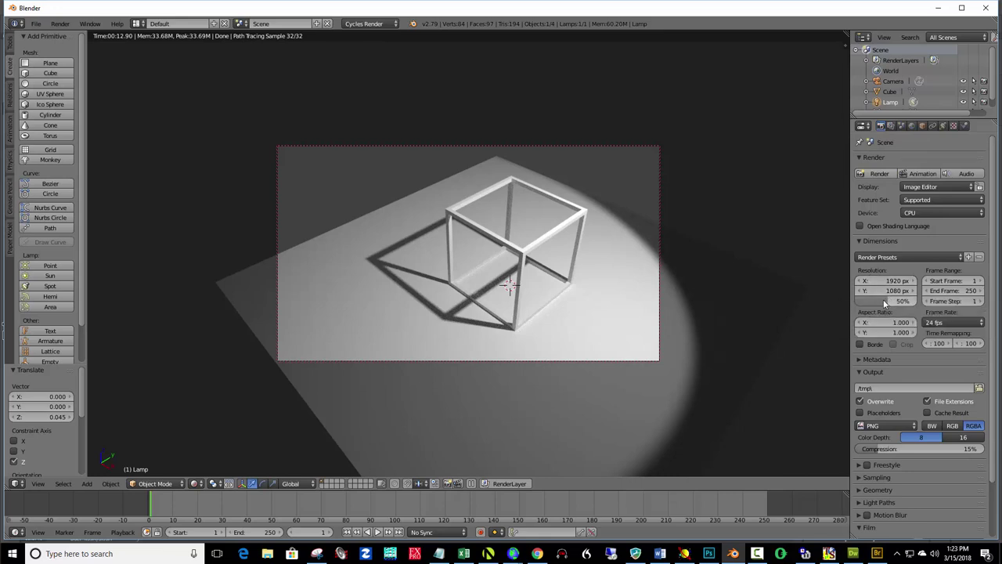
{"action": "left_click_drag", "start_coordinate": [884, 300], "coordinate": [917, 304]}
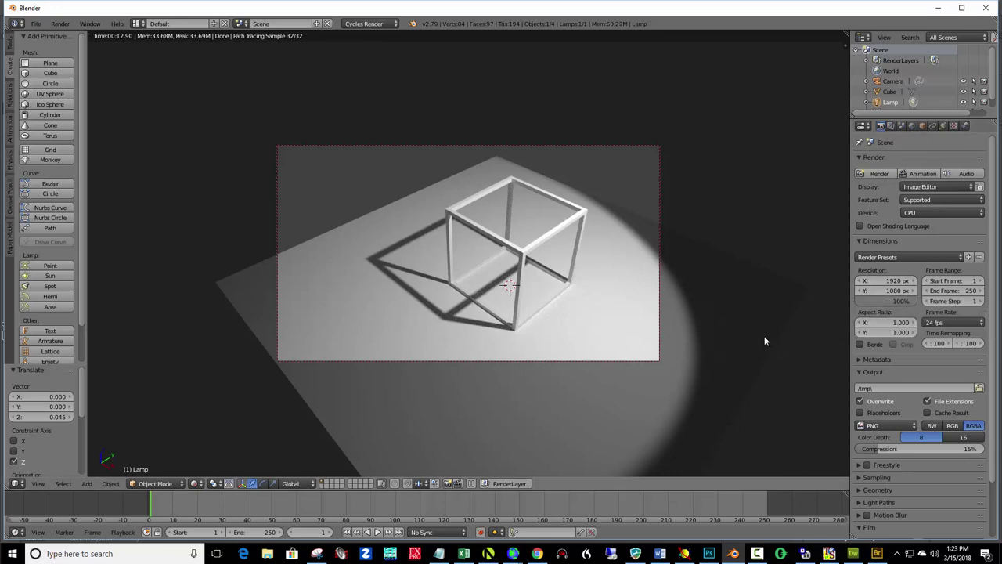
{"action": "left_click", "coordinate": [870, 478]}
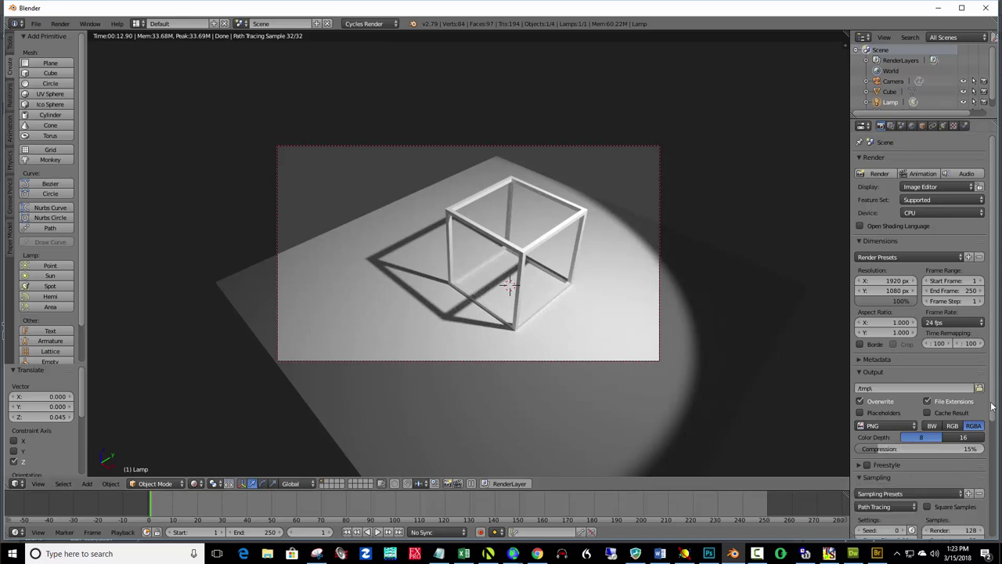
{"action": "left_click_drag", "start_coordinate": [993, 404], "coordinate": [988, 473]}
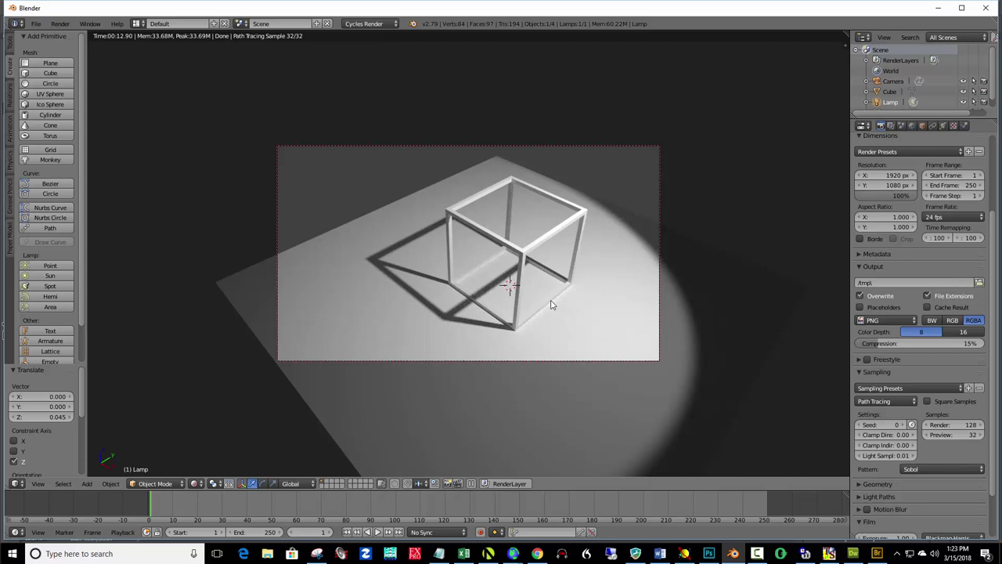
- Render the current frame with F12 and zoom out to see the whole image
{"action": "key", "text": "F12"}
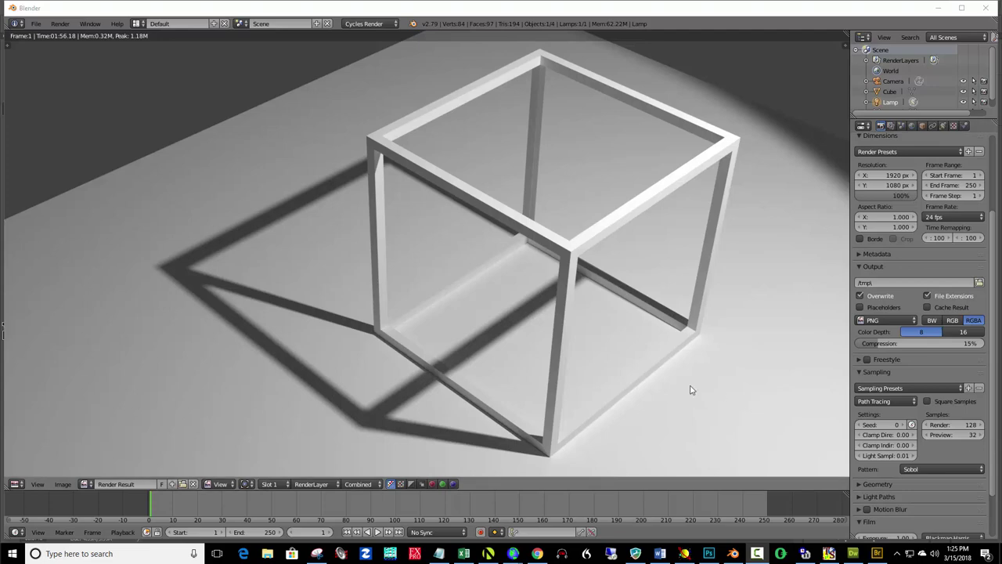
{"action": "scroll", "coordinate": [683, 362], "scroll_direction": "down", "scroll_amount": 1}
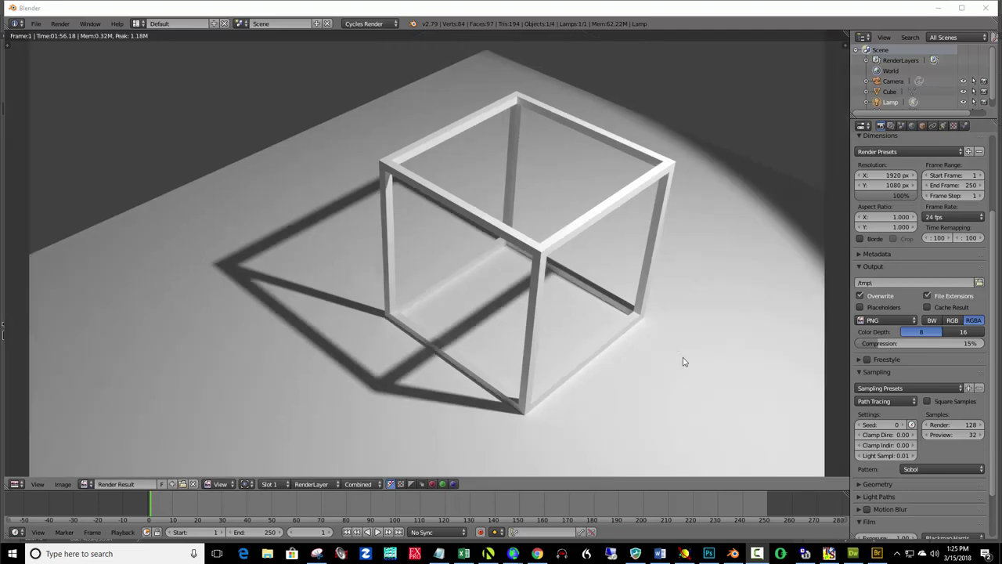
{"action": "scroll", "coordinate": [683, 361], "scroll_direction": "down", "scroll_amount": 1}
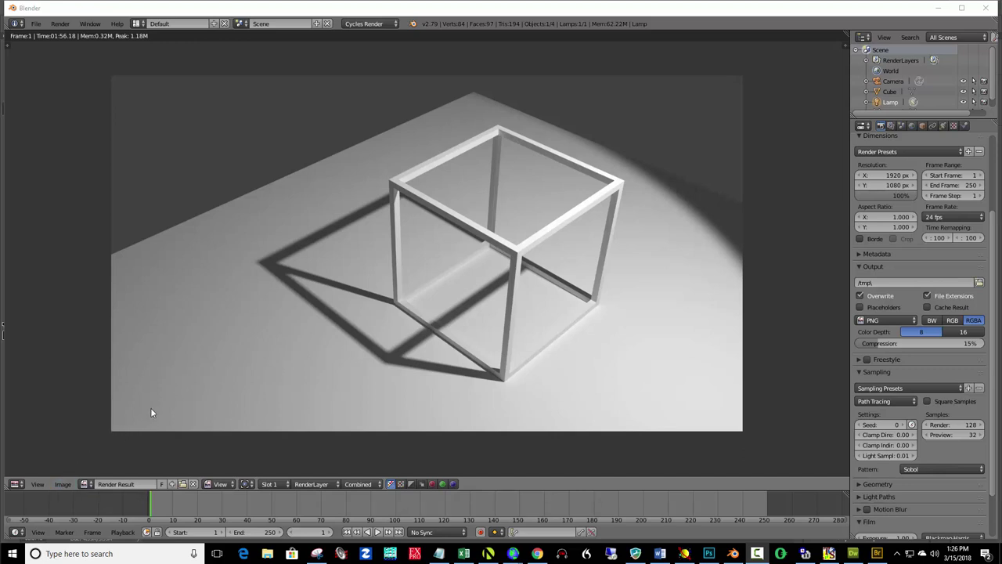
- Save the render as 'project 1.png' in the Documents folder
{"action": "left_click", "coordinate": [62, 484]}
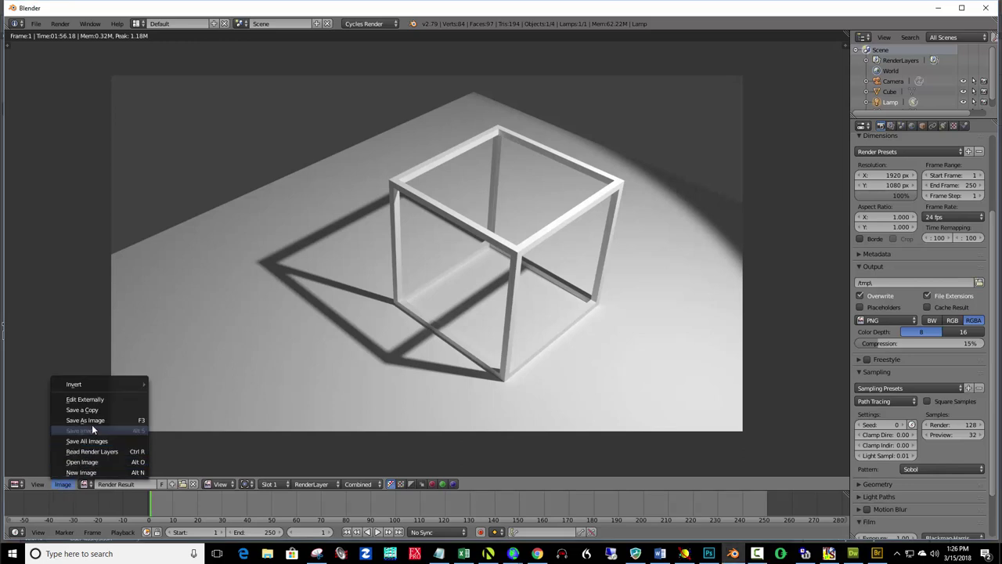
{"action": "left_click", "coordinate": [141, 421]}
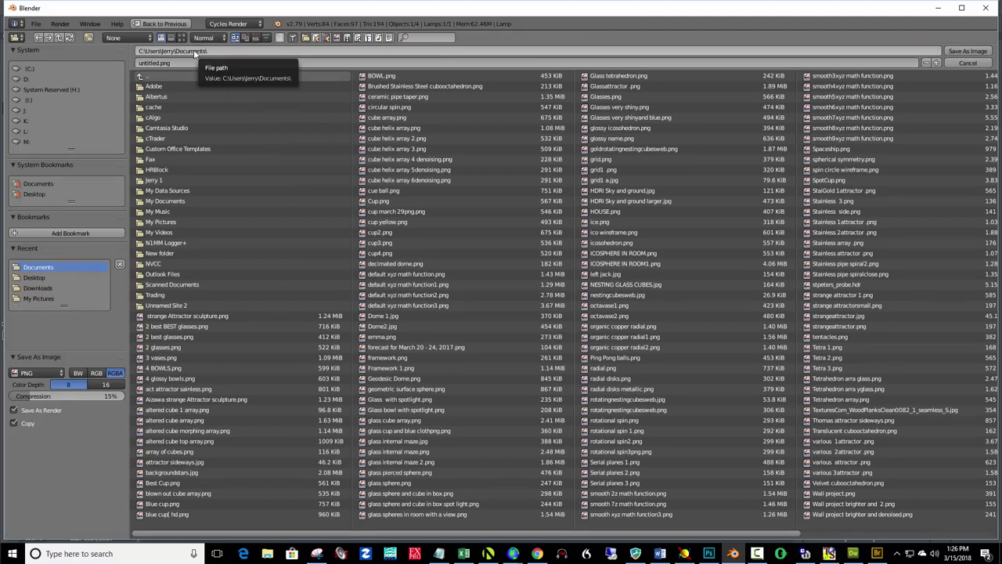
{"action": "left_click", "coordinate": [158, 63]}
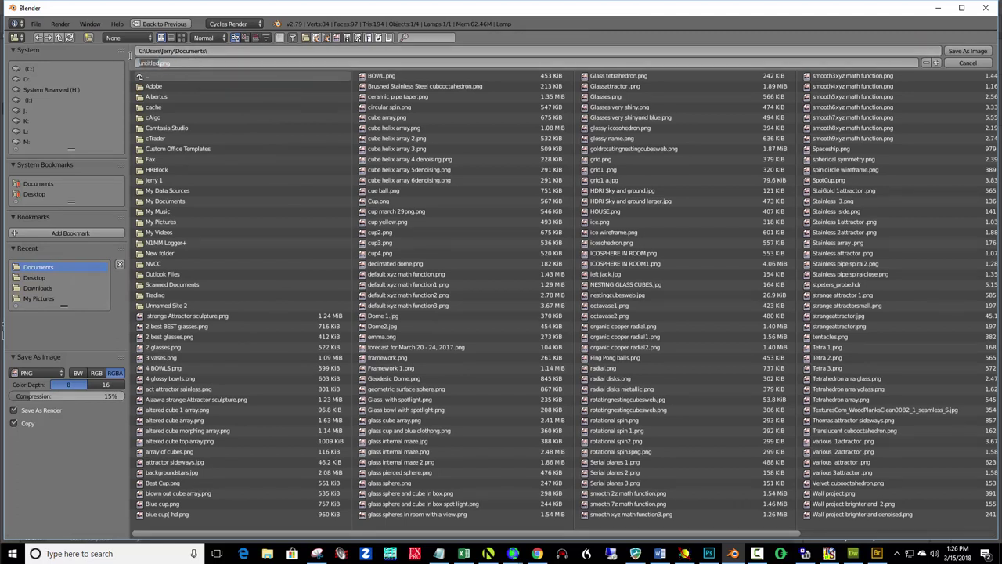
{"action": "type", "text": "pioject 1"}
{"action": "left_click", "coordinate": [971, 51]}
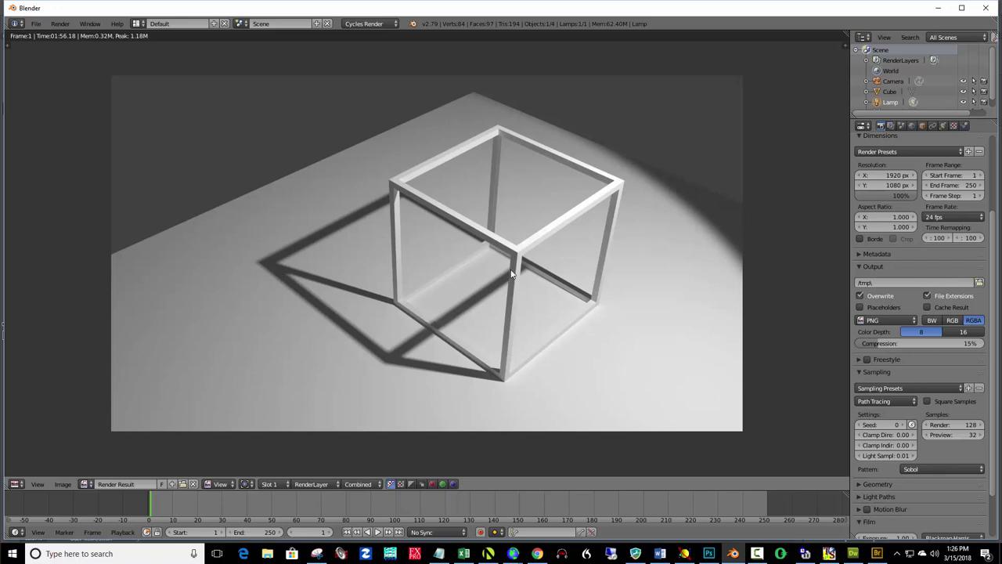
- Close the render result to return to the 3D viewport
{"action": "key", "text": "Escape"}
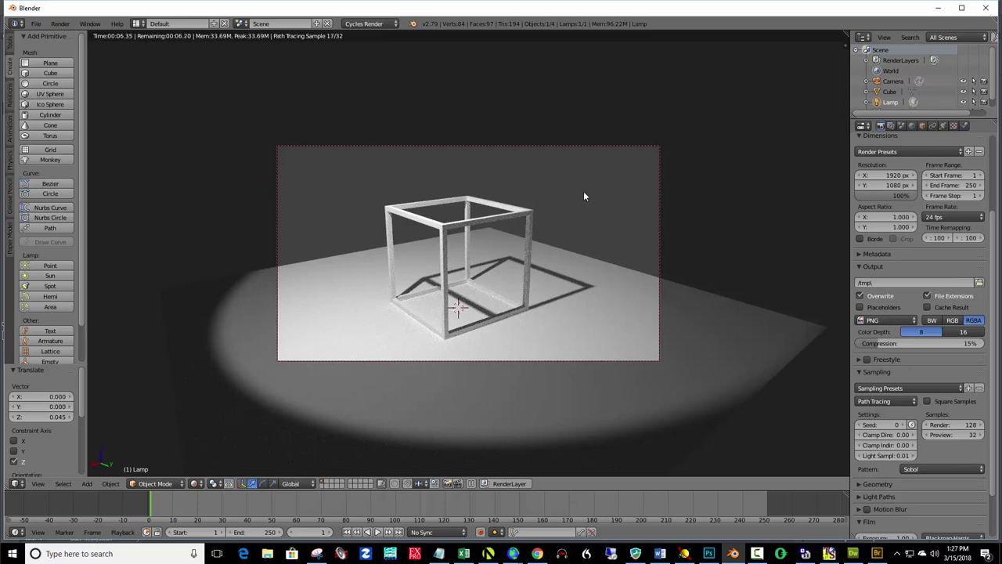
- Darken the World background colour to near-black (RGB 0.004)
{"action": "left_click", "coordinate": [913, 127]}
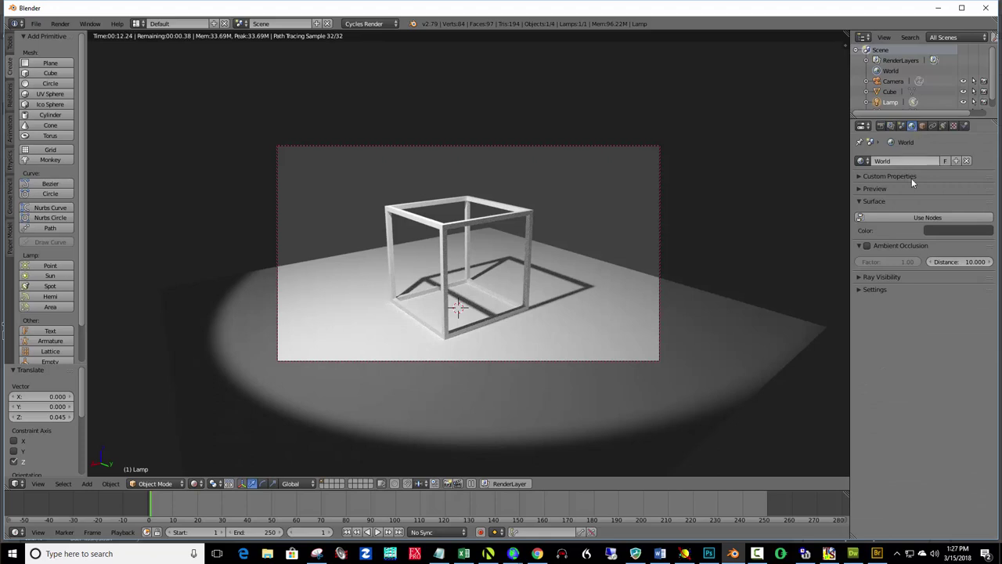
{"action": "left_click", "coordinate": [953, 231]}
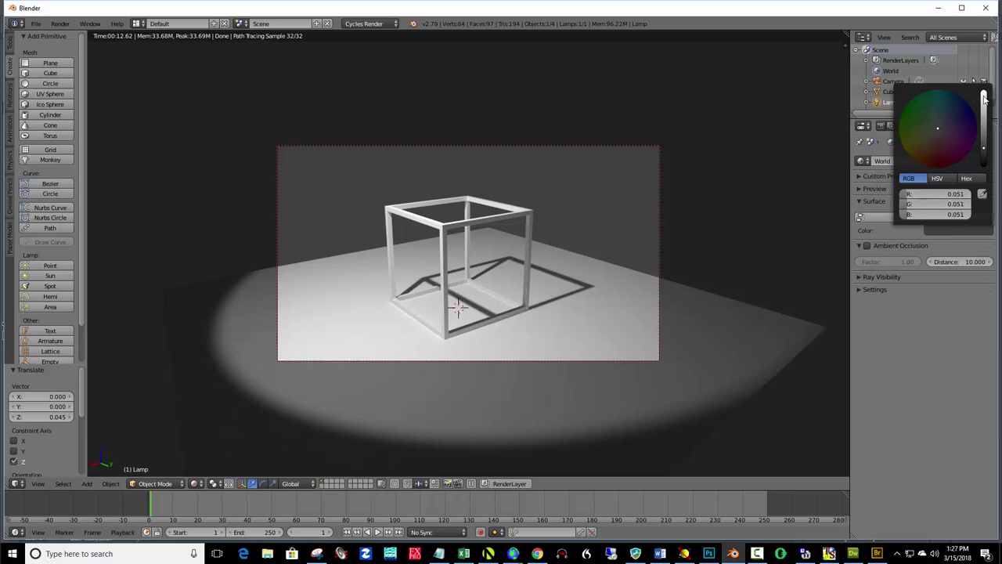
{"action": "left_click", "coordinate": [984, 147]}
{"action": "left_click_drag", "start_coordinate": [985, 148], "coordinate": [984, 166]}
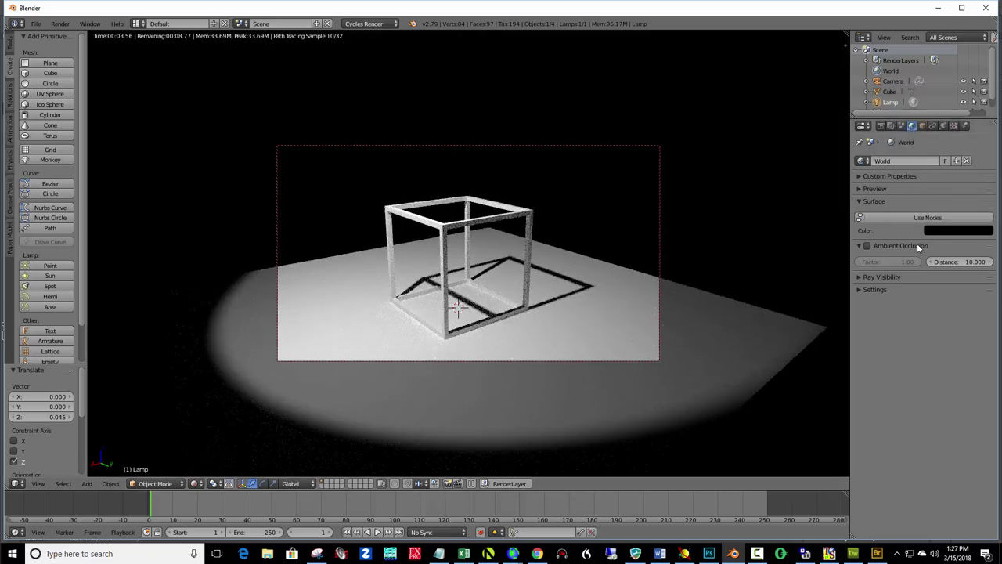
- Tint the spotlight colour and set its Emission strength to 3000
{"action": "left_click", "coordinate": [942, 127]}
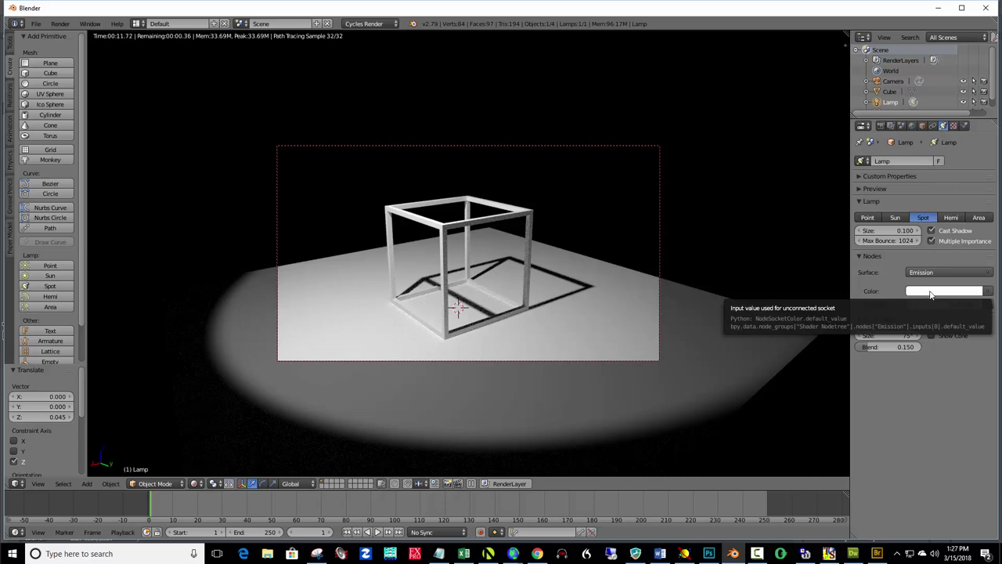
{"action": "left_click", "coordinate": [930, 295]}
{"action": "left_click", "coordinate": [920, 193]}
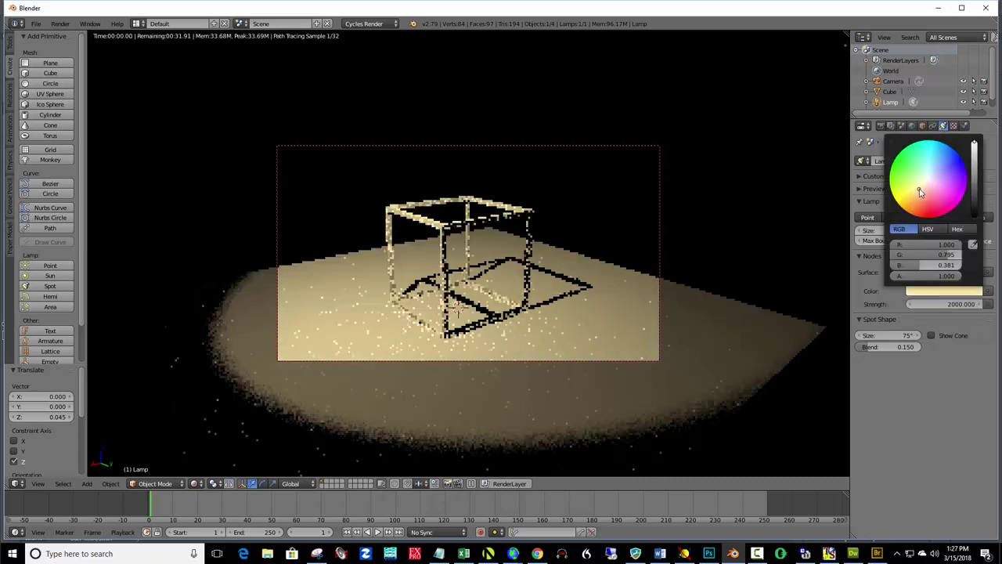
{"action": "mouse_move", "coordinate": [921, 192]}
{"action": "left_mouse_down"}
{"action": "mouse_move", "coordinate": [931, 182]}
{"action": "mouse_move", "coordinate": [926, 213]}
{"action": "left_mouse_up"}
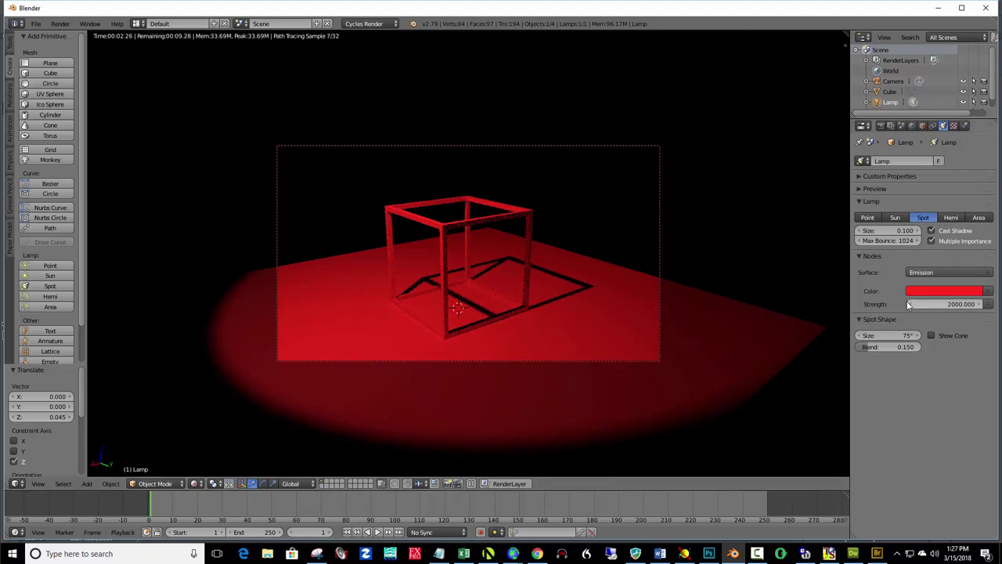
{"action": "left_click", "coordinate": [934, 302]}
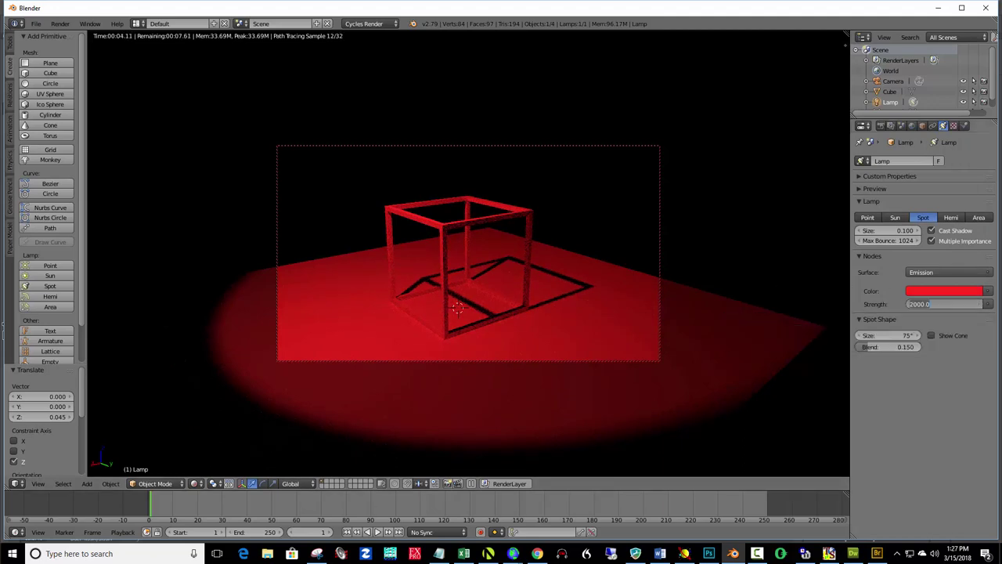
{"action": "type", "text": "3000"}
{"action": "key", "text": "Return"}
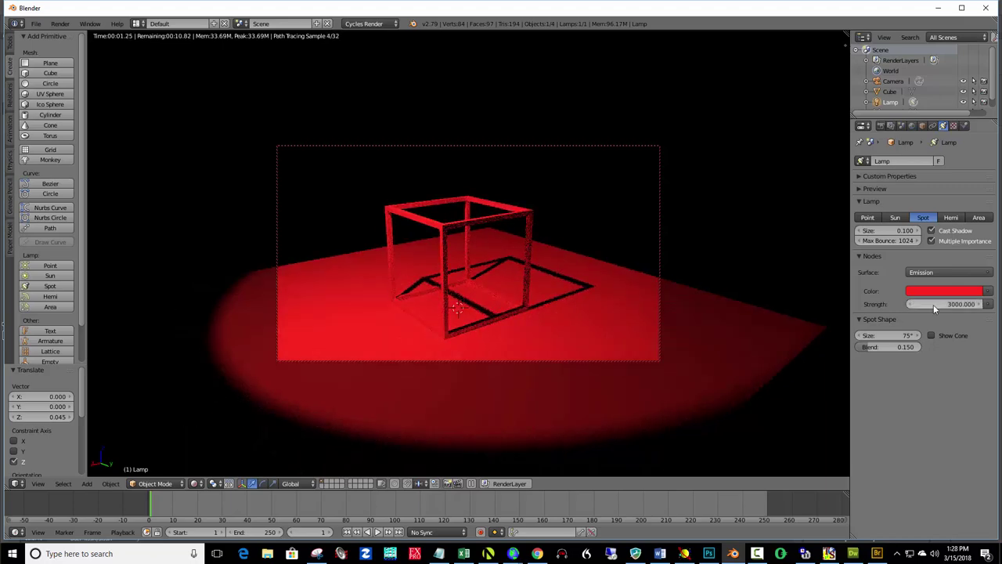
- Change the spotlight colour to pale pink (RGB 1.0, 0.473, 0.531)
{"action": "middle_click_drag", "start_coordinate": [617, 343], "coordinate": [476, 302]}
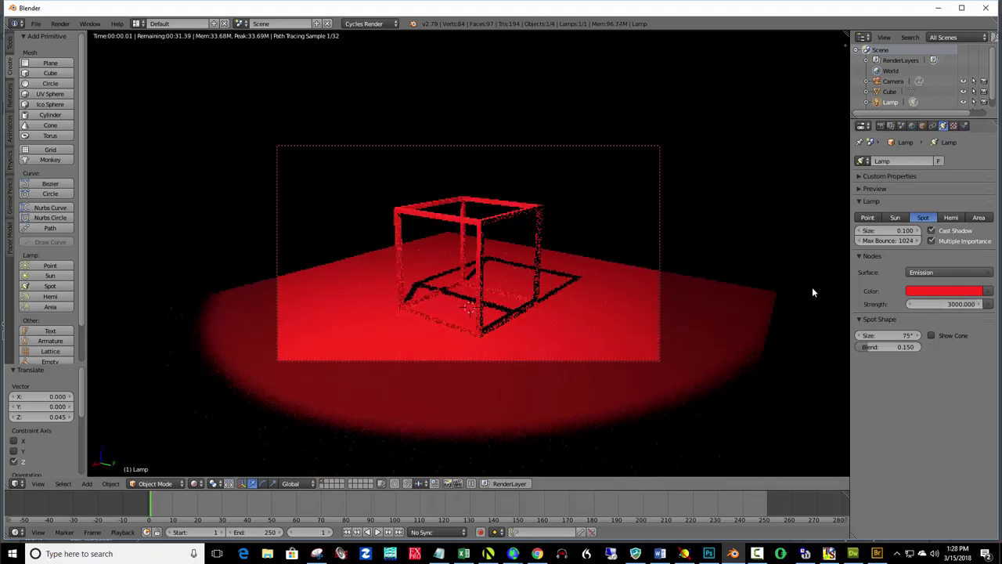
{"action": "left_click", "coordinate": [933, 298]}
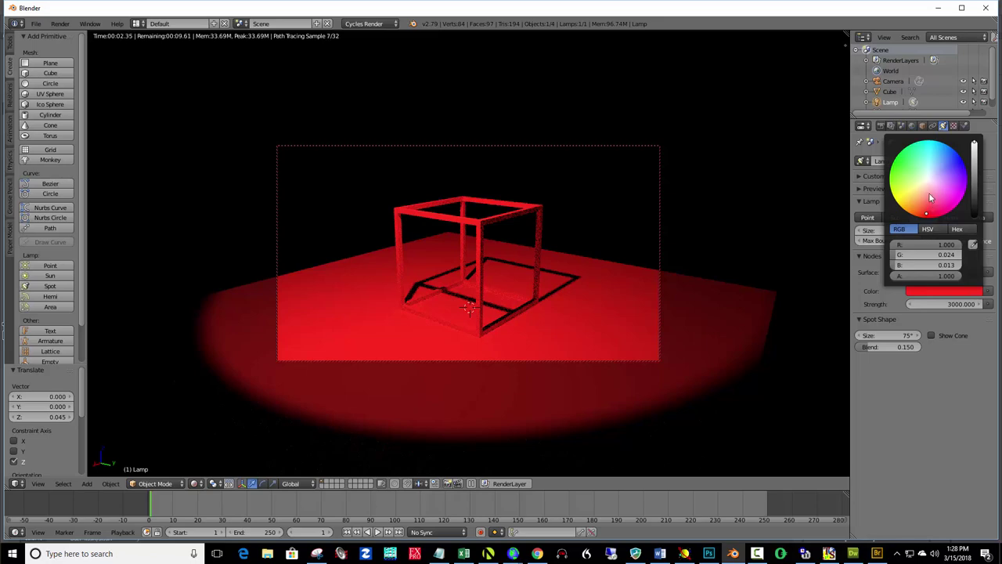
{"action": "left_click", "coordinate": [929, 192]}
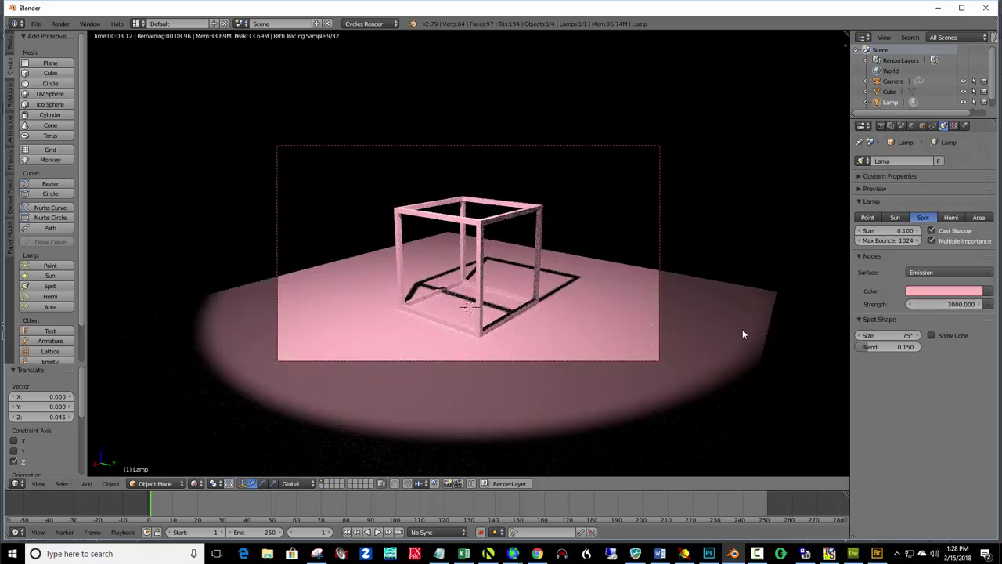
{"action": "scroll", "coordinate": [557, 310], "scroll_direction": "up", "scroll_amount": 1}
{"action": "middle_click_drag", "start_coordinate": [554, 307], "coordinate": [549, 291]}
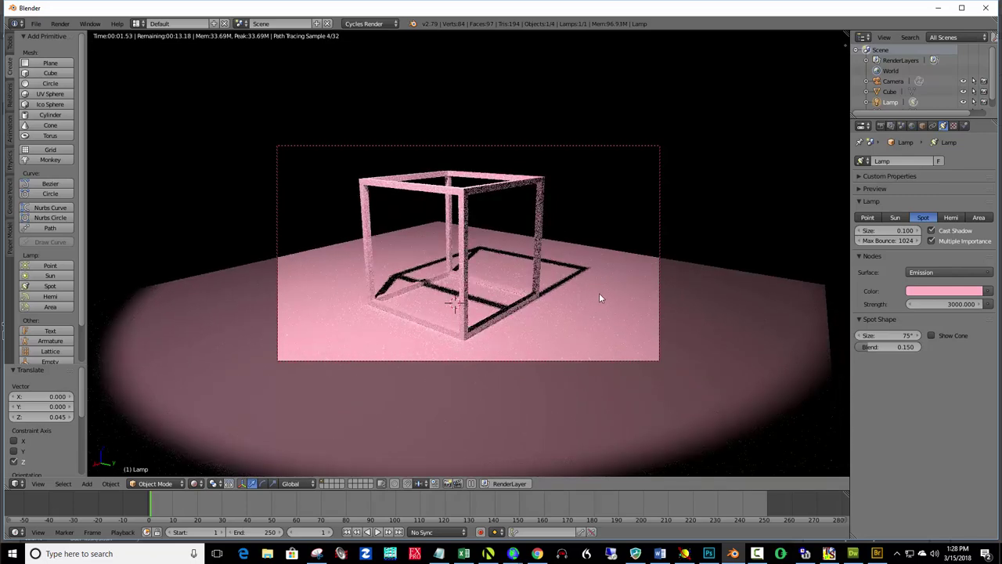
- Render the pink-lit scene with F12
{"action": "key", "text": "F12"}
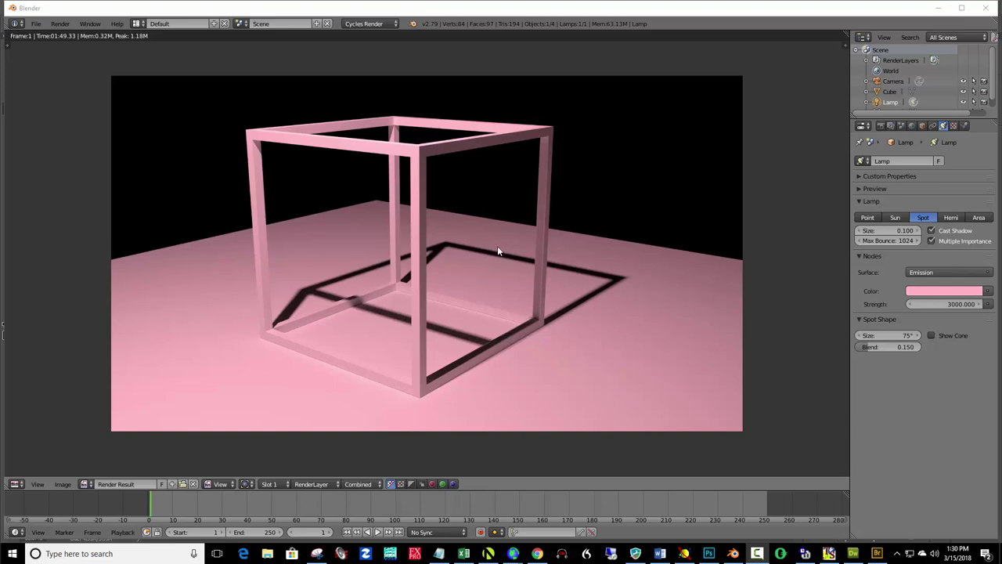
{"action": "key", "text": "F3"}
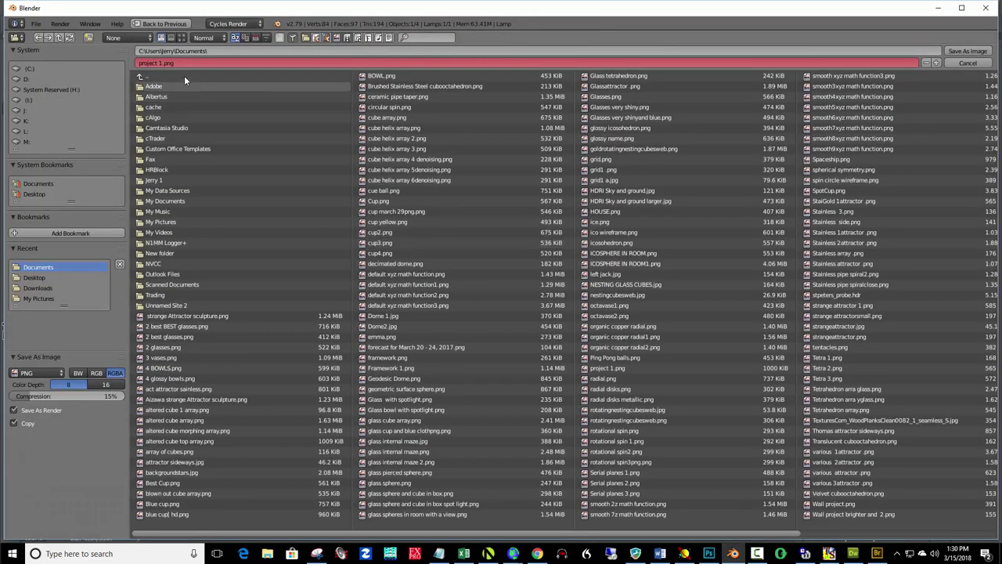
{"action": "left_click", "coordinate": [161, 64]}
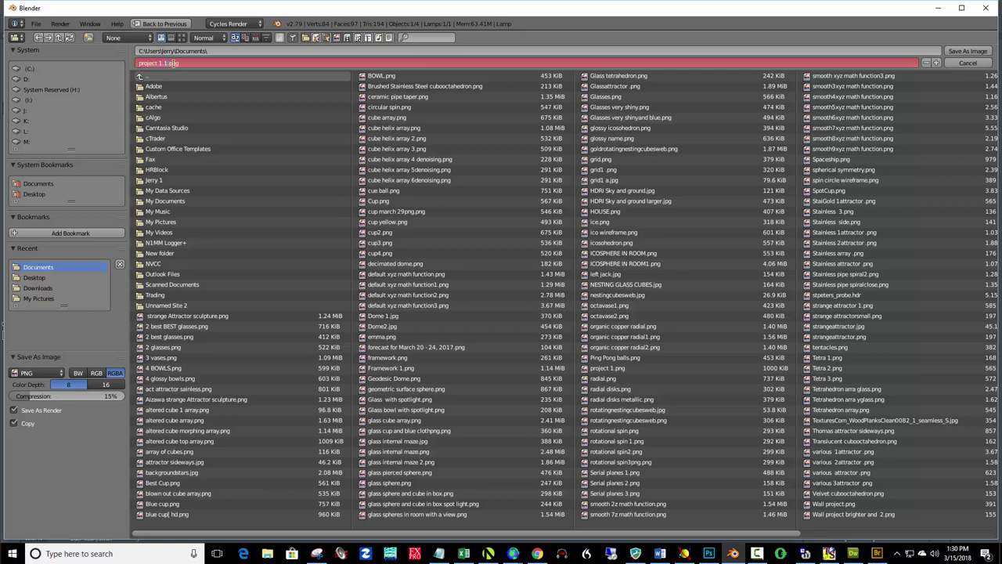
{"action": "key", "text": "Return"}
- Leave the render and set the spotlight colour to near-white
{"action": "left_click", "coordinate": [968, 64]}
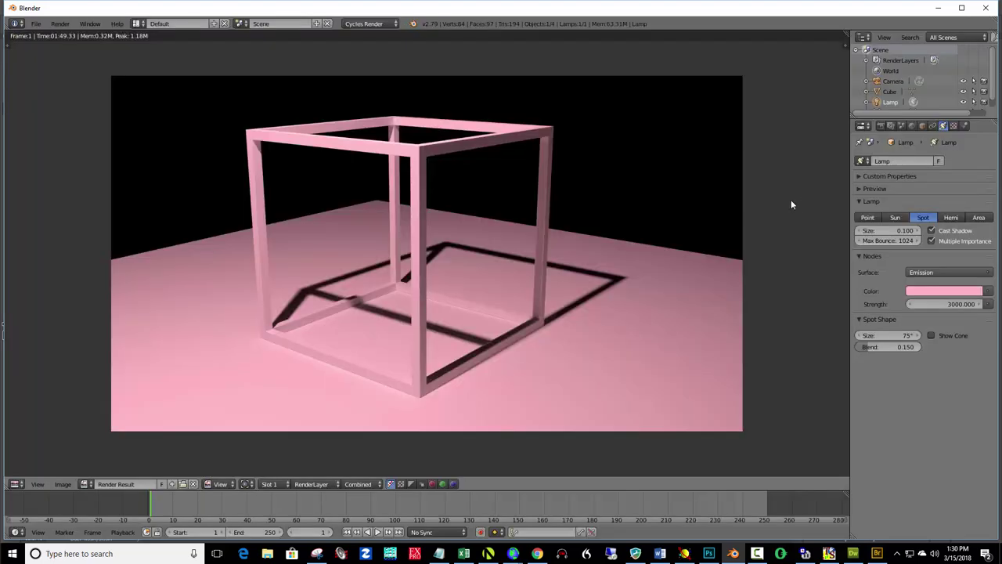
{"action": "key", "text": "Escape"}
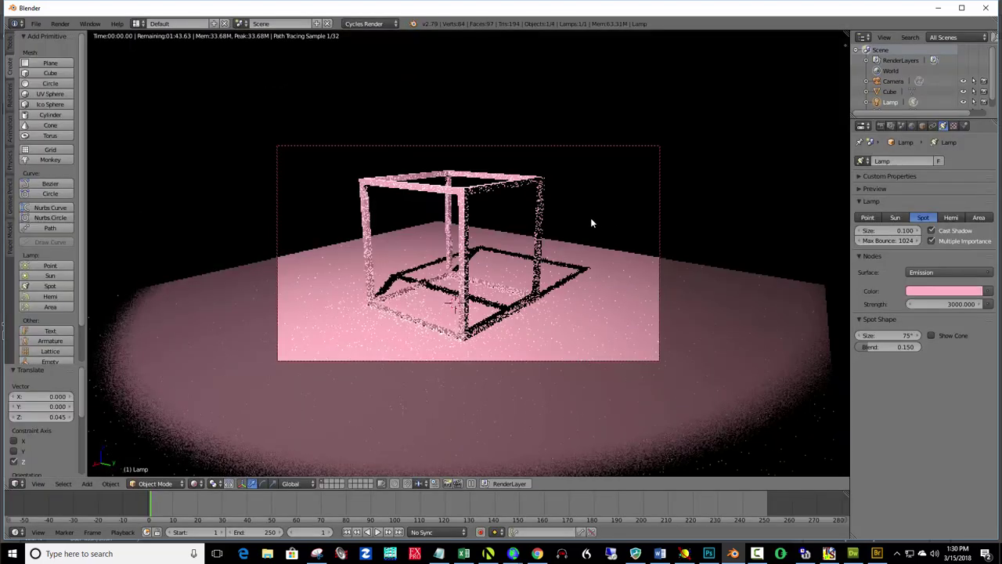
{"action": "left_click", "coordinate": [946, 293]}
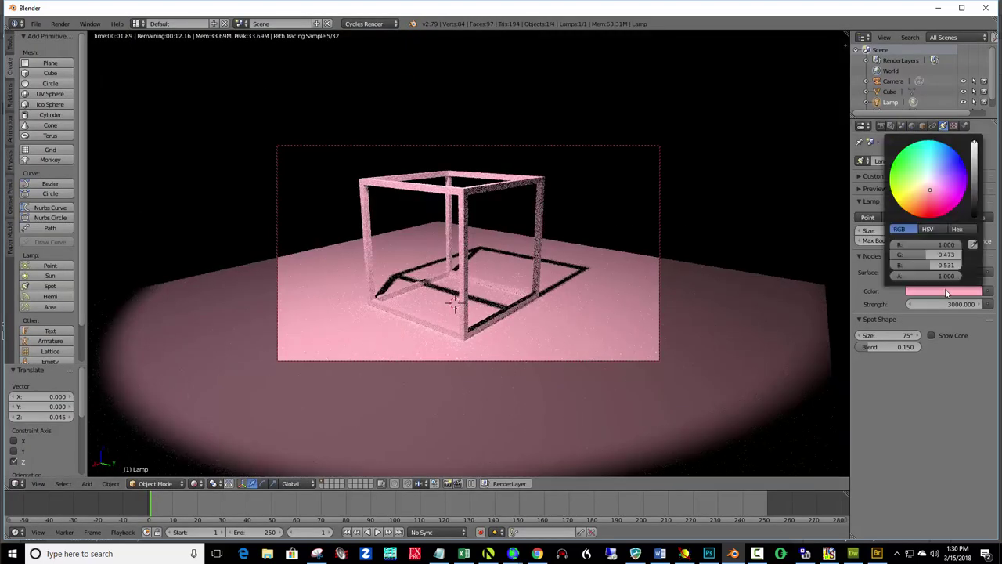
{"action": "left_click", "coordinate": [929, 182]}
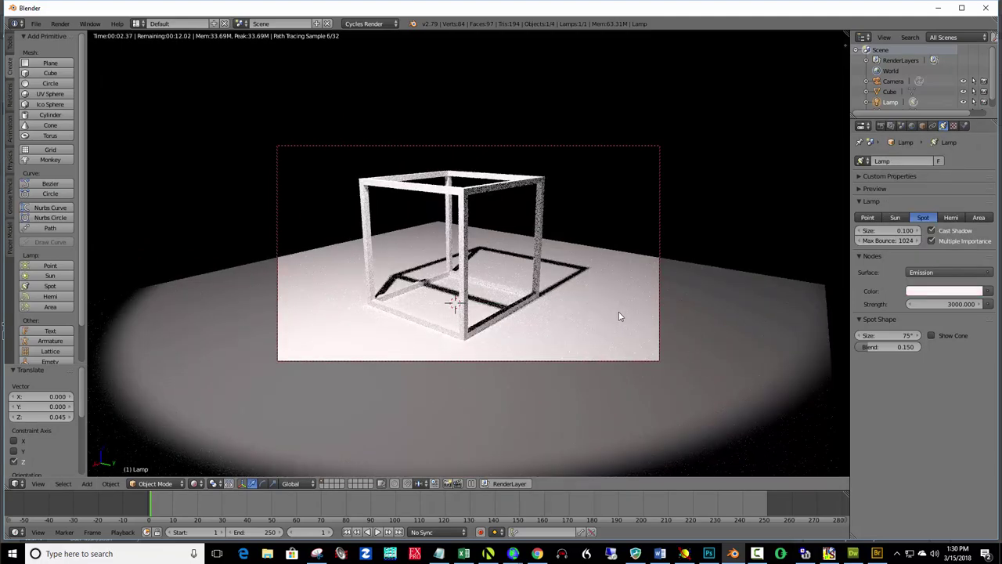
{"action": "mouse_move", "coordinate": [608, 309]}
{"action": "middle_mouse_down"}
{"action": "mouse_move", "coordinate": [572, 310]}
{"action": "mouse_move", "coordinate": [608, 311]}
{"action": "middle_mouse_up"}
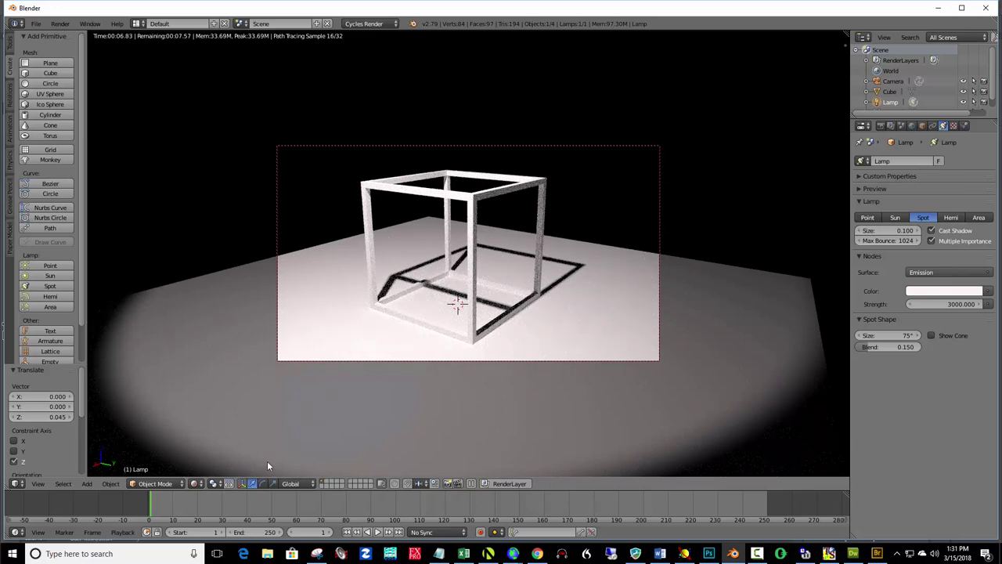
{"action": "left_click", "coordinate": [202, 484]}
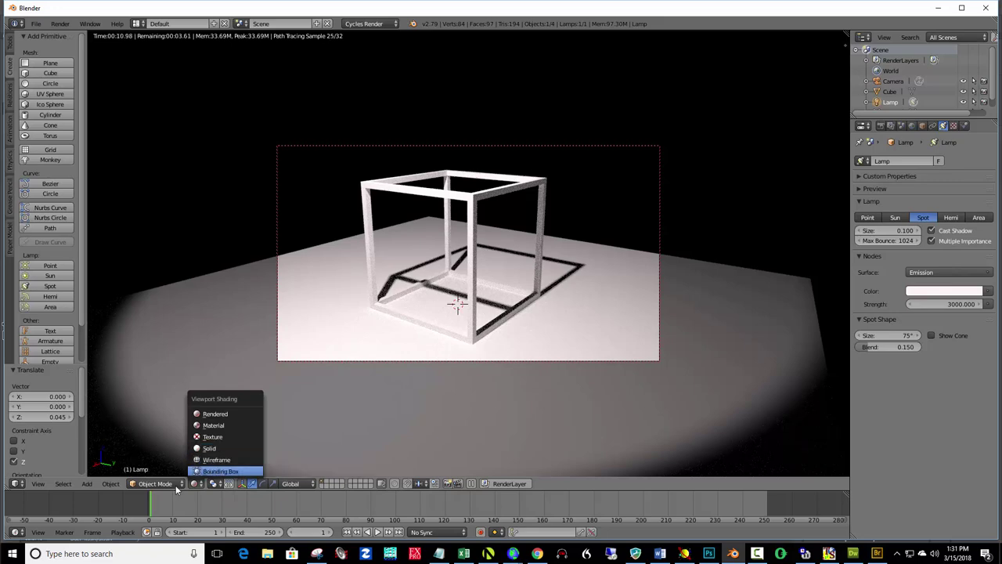
- Switch to Solid shading, select the cube and enable nodes on its material (Diffuse BSDF)
{"action": "left_click", "coordinate": [206, 448]}
{"action": "right_click", "coordinate": [459, 196]}
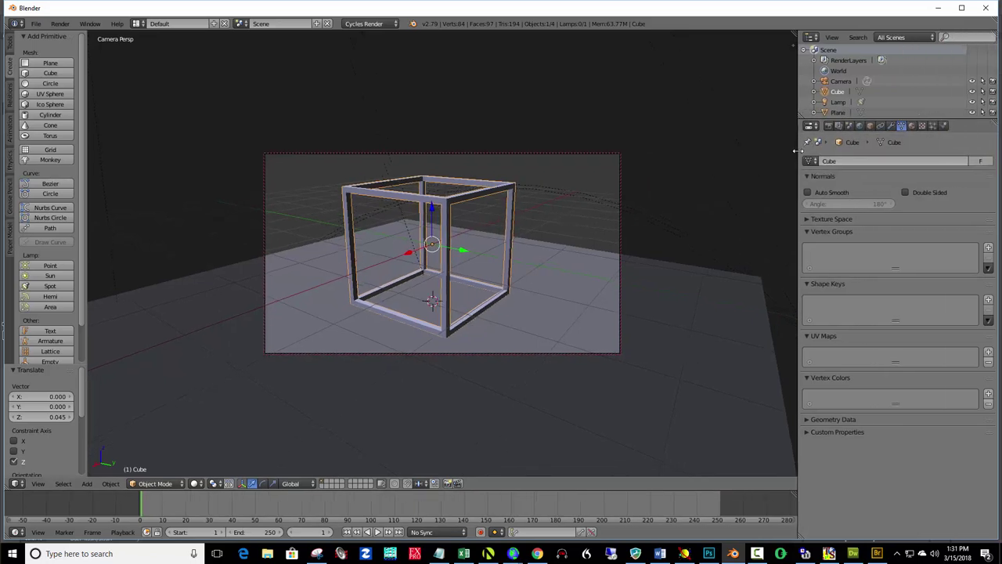
{"action": "left_click_drag", "start_coordinate": [797, 150], "coordinate": [833, 151]}
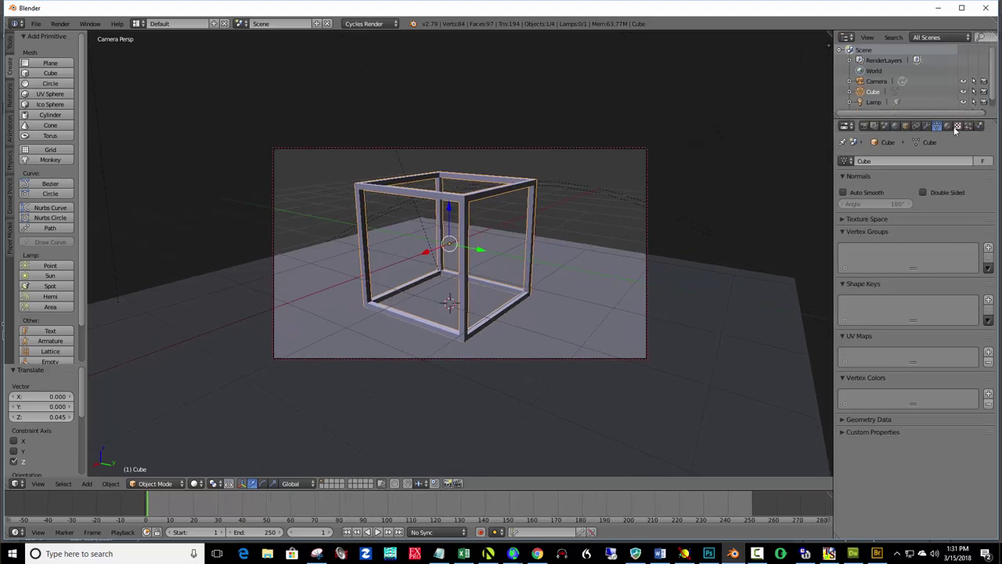
{"action": "left_click", "coordinate": [948, 126]}
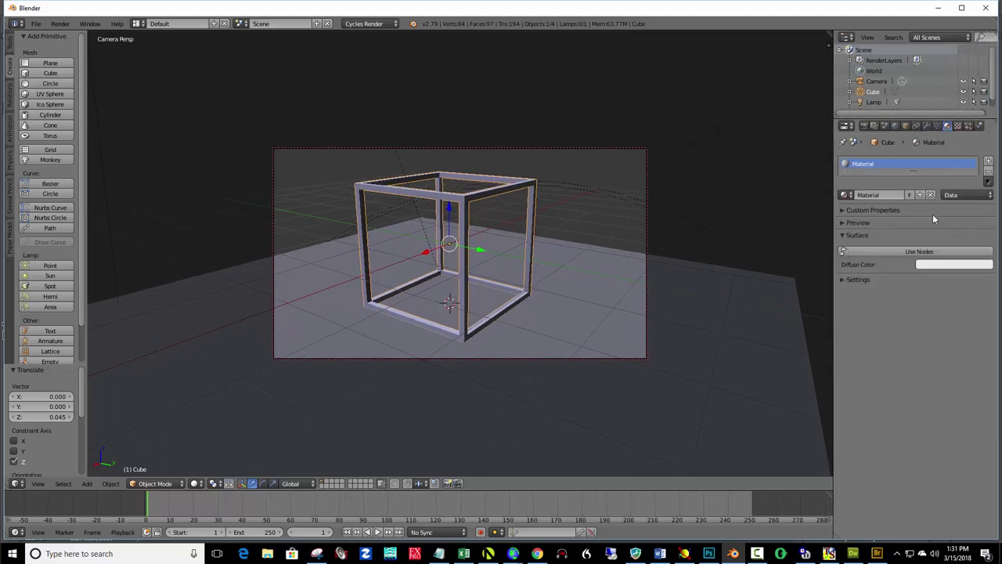
{"action": "left_click", "coordinate": [914, 251]}
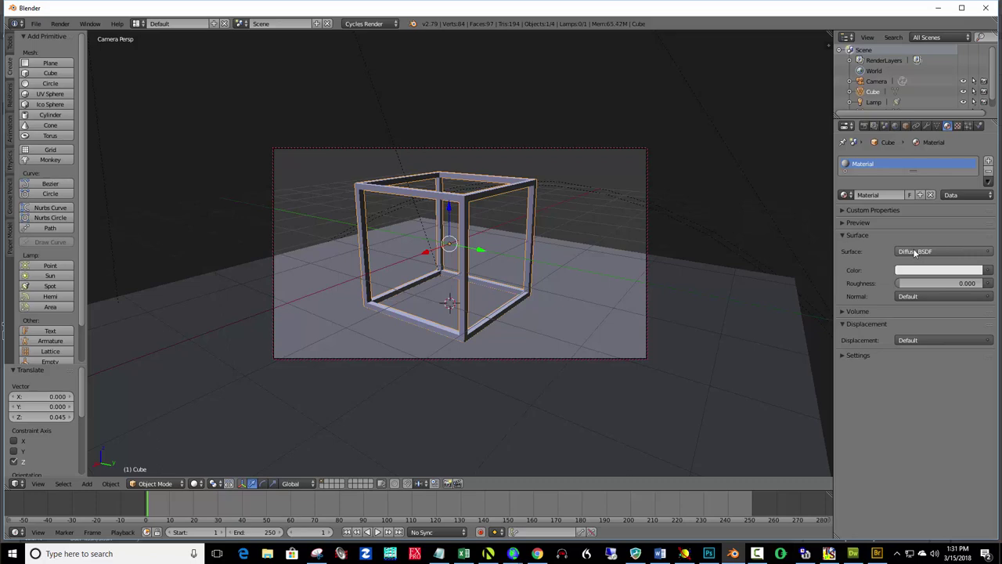
{"action": "left_click", "coordinate": [915, 251]}
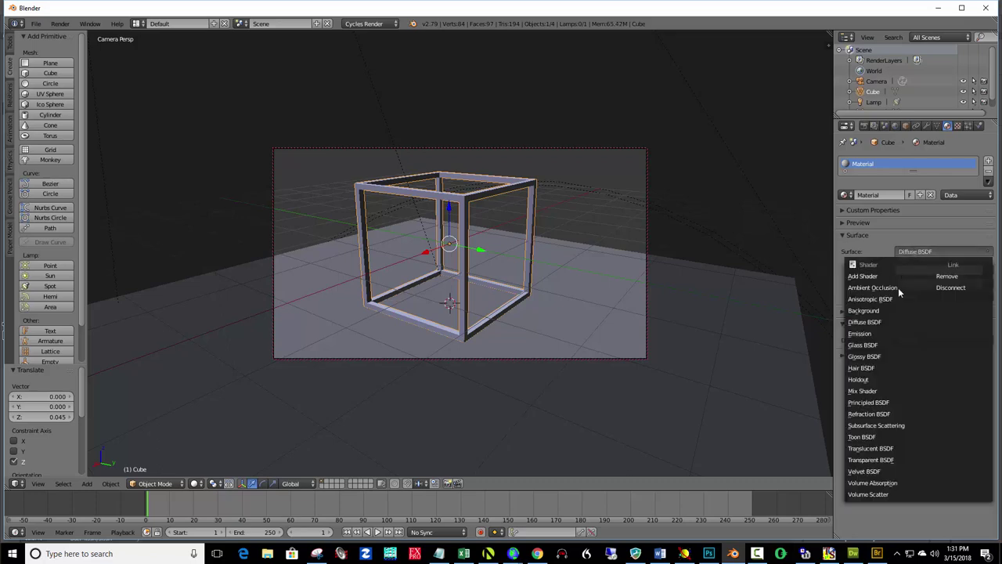
- Make the cube's surface a Glossy BSDF coloured pale gold (RGB 0.8, 0.618, 0.465)
{"action": "left_click", "coordinate": [884, 358]}
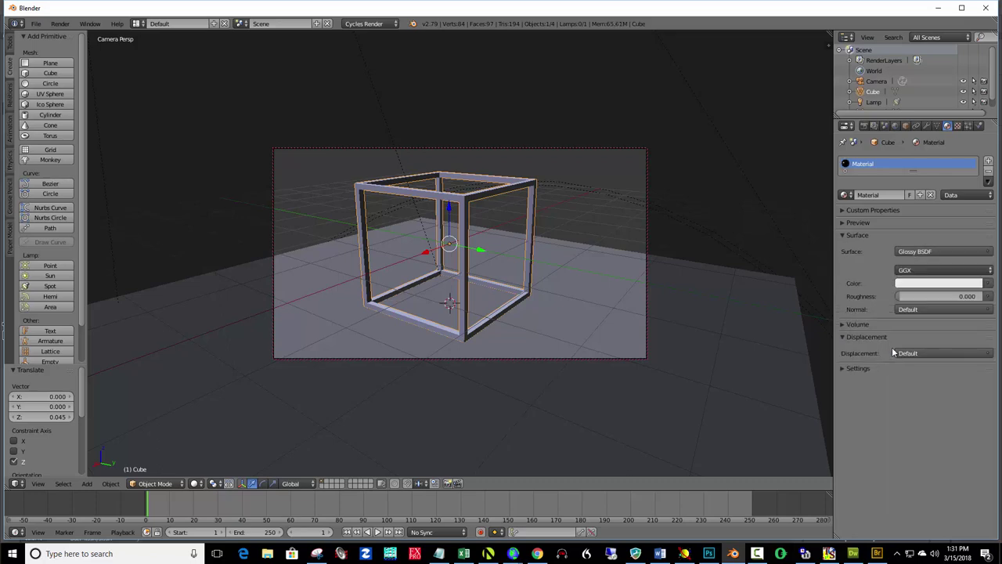
{"action": "left_click", "coordinate": [938, 285]}
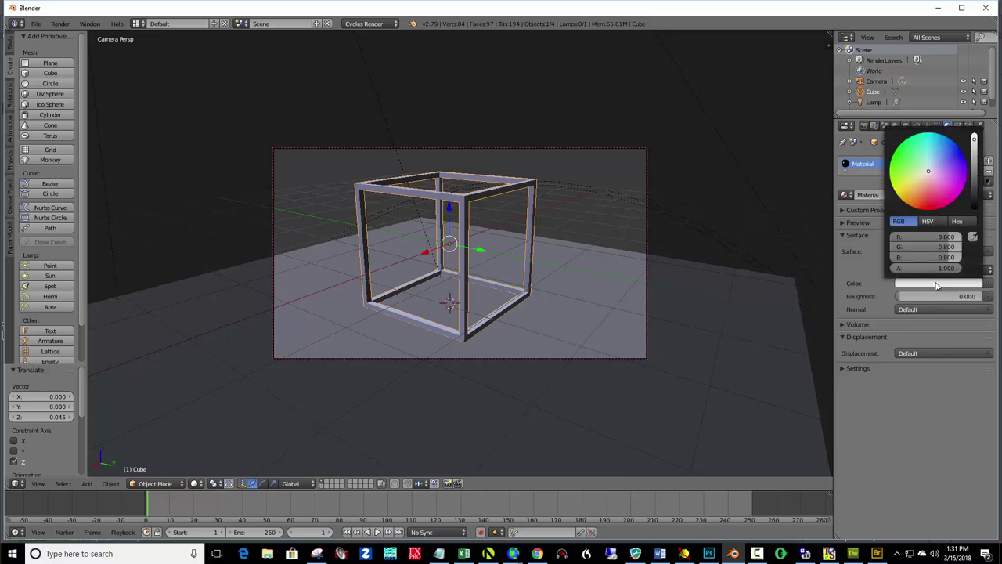
{"action": "left_click", "coordinate": [923, 176]}
{"action": "left_click_drag", "start_coordinate": [924, 176], "coordinate": [924, 178]}
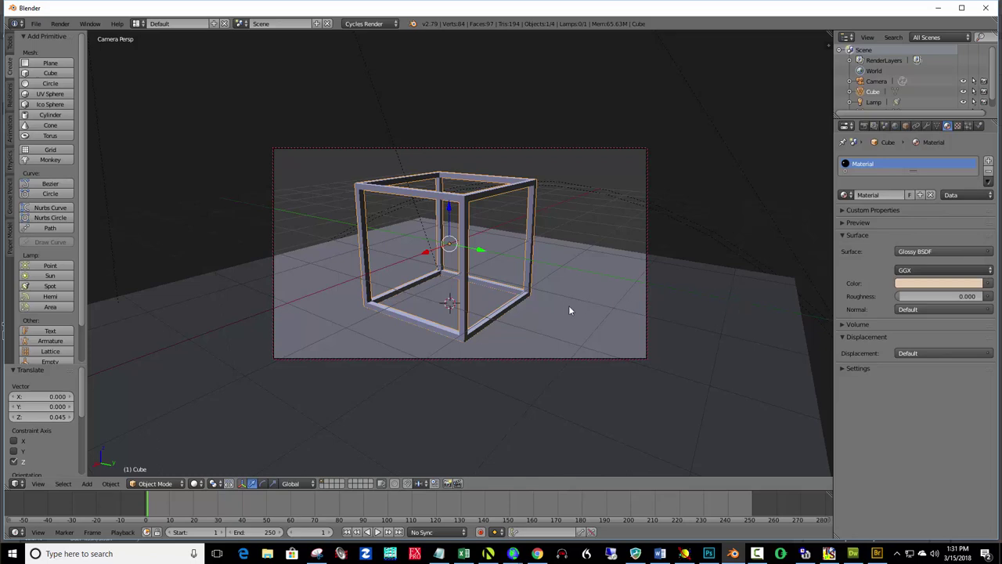
{"action": "key", "text": "F12"}
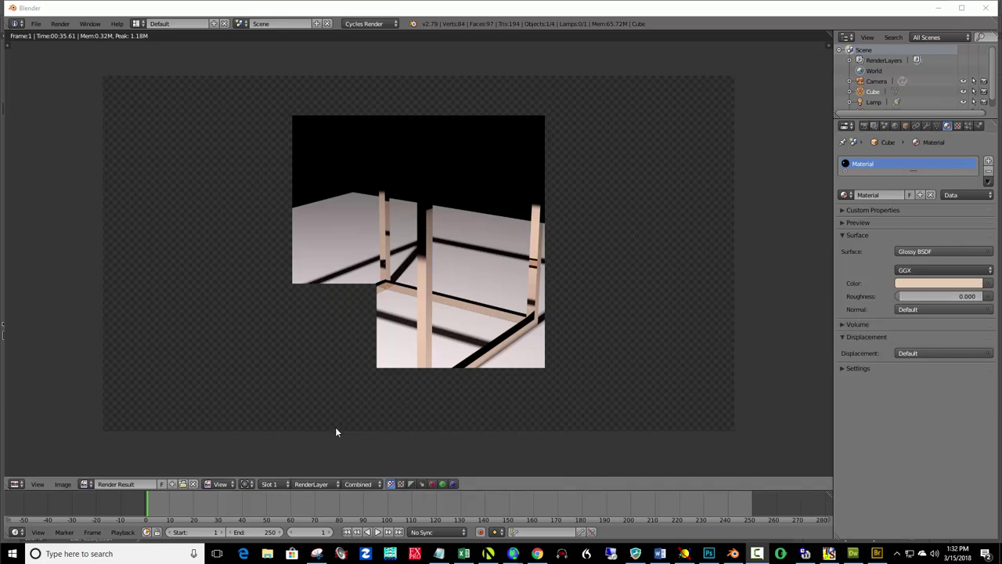
- Raise the Glossy roughness to 0.200 and render the scene with F12
{"action": "key", "text": "Escape"}
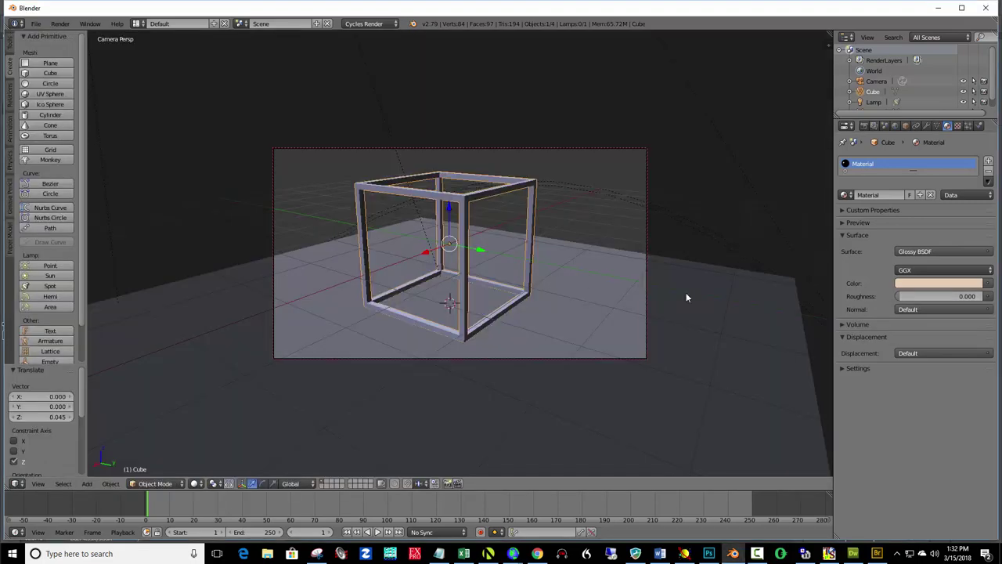
{"action": "left_click", "coordinate": [946, 296]}
{"action": "type", "text": "0.0"}
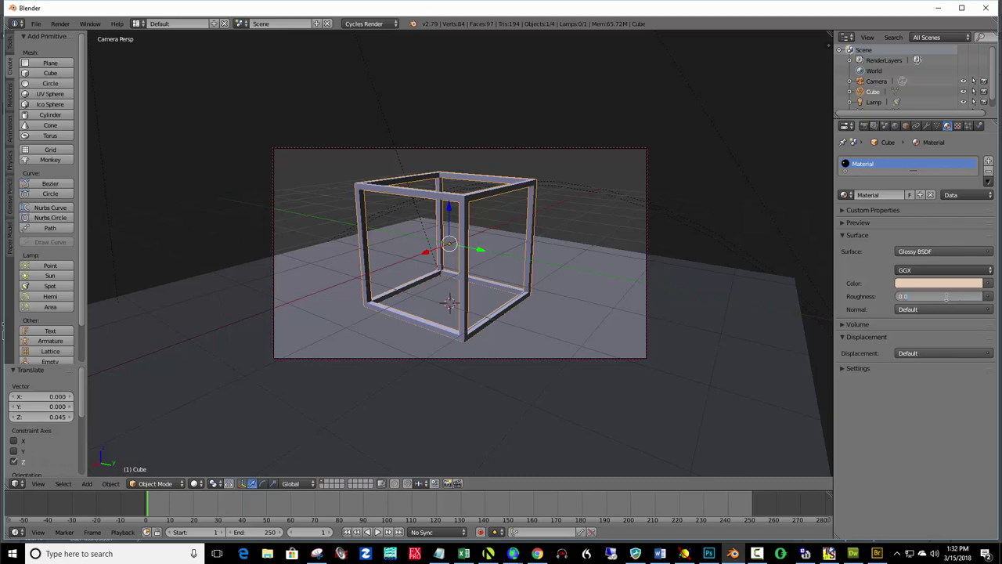
{"action": "key", "text": "BackSpace"}
{"action": "key", "text": "BackSpace"}
{"action": "key", "text": "BackSpace"}
{"action": "type", "text": ".2"}
{"action": "key", "text": "Return"}
{"action": "key", "text": "F12"}
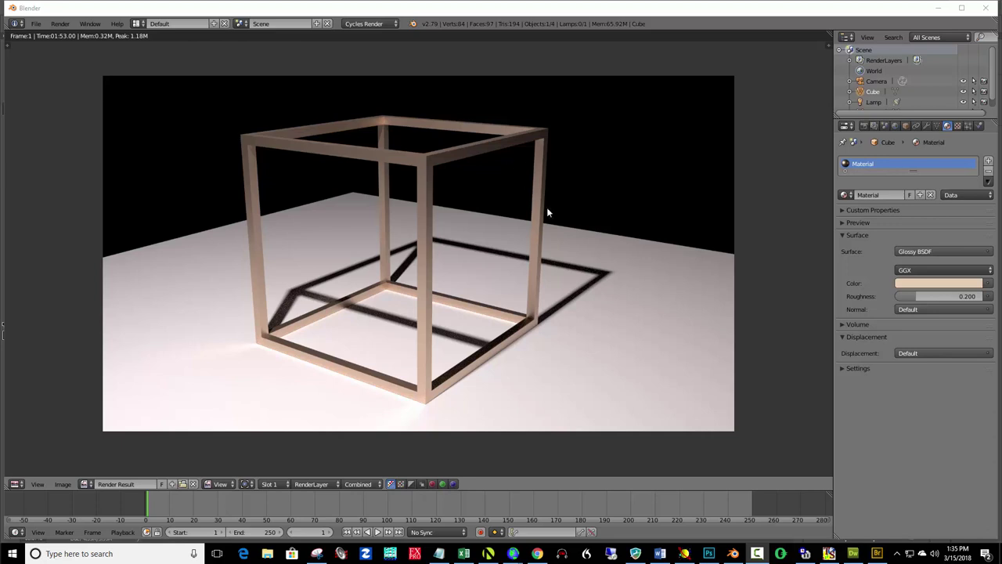
{"action": "left_click", "coordinate": [328, 290]}
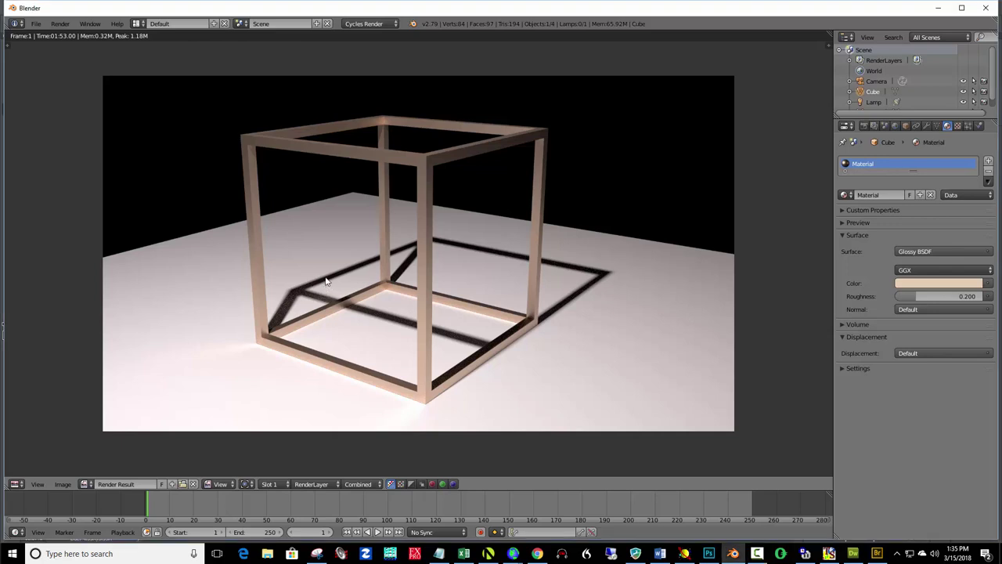